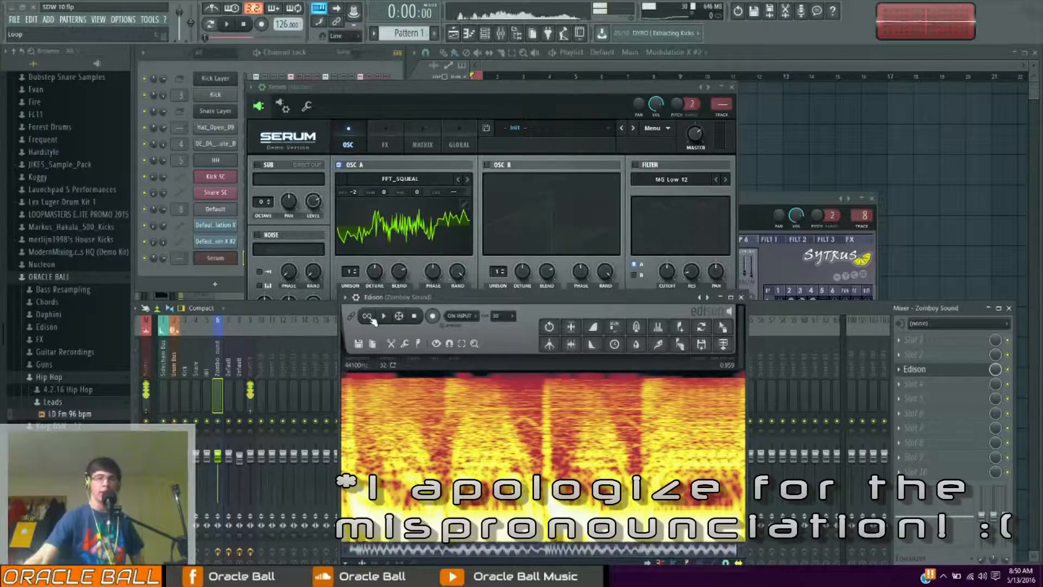
# Play back the reference recording loaded in Edison
pyautogui.click(387, 319)
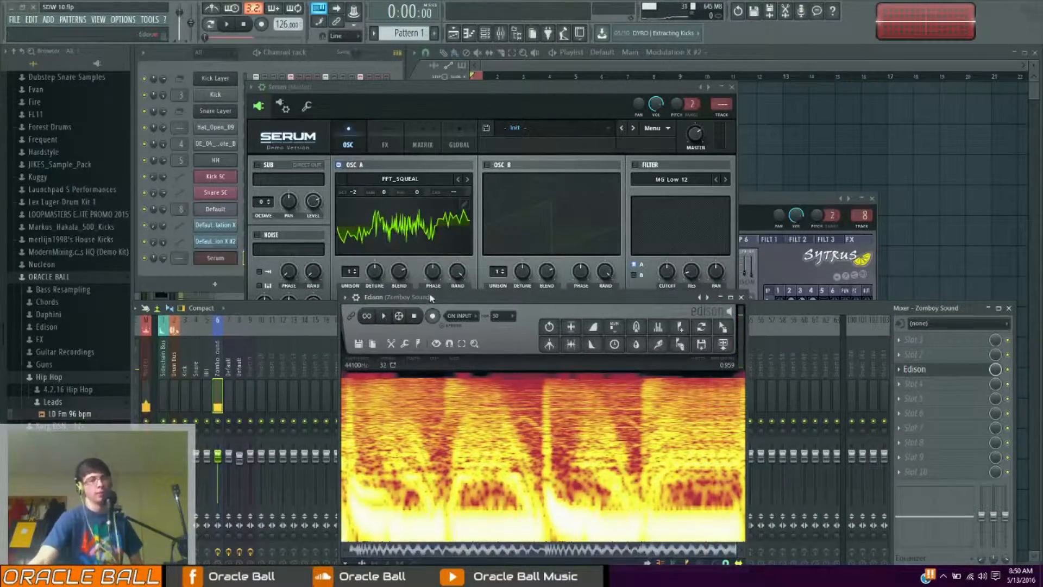
pyautogui.click(384, 318)
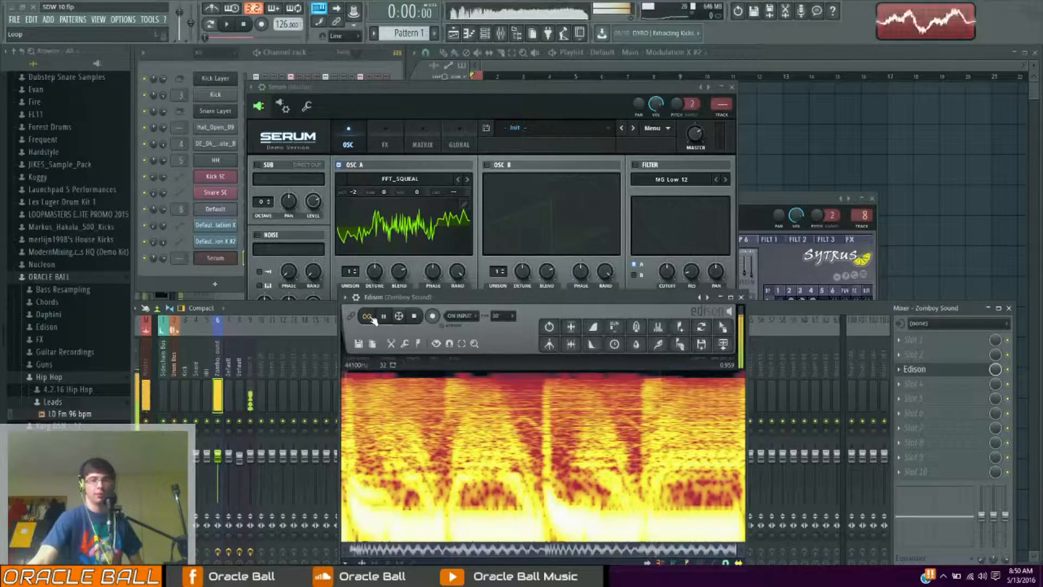
pyautogui.click(383, 319)
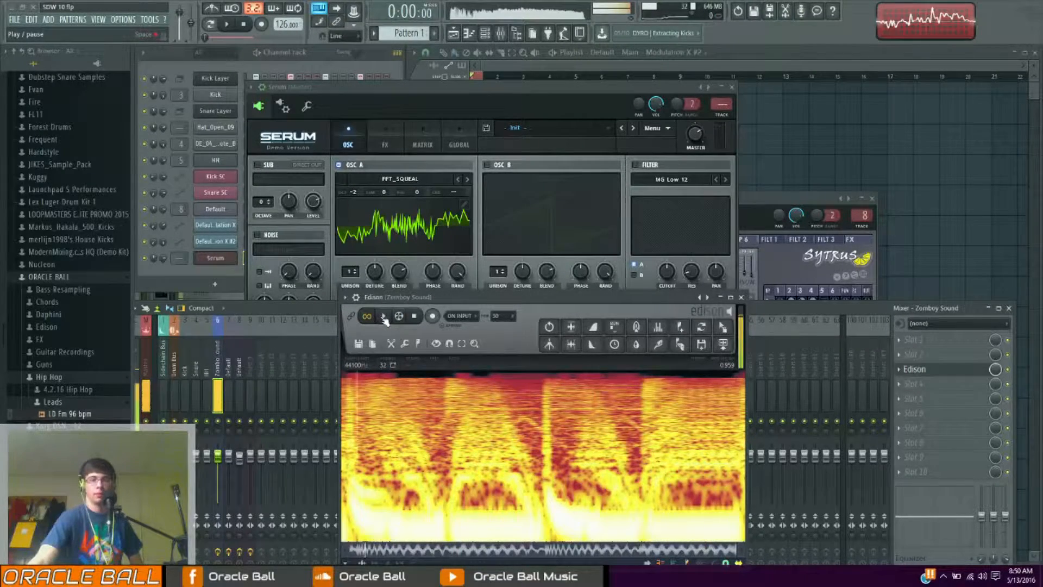
# Move the Edison window aside and preview the project from the playlist
pyautogui.moveTo(404, 299); pyautogui.dragTo(750, 466)
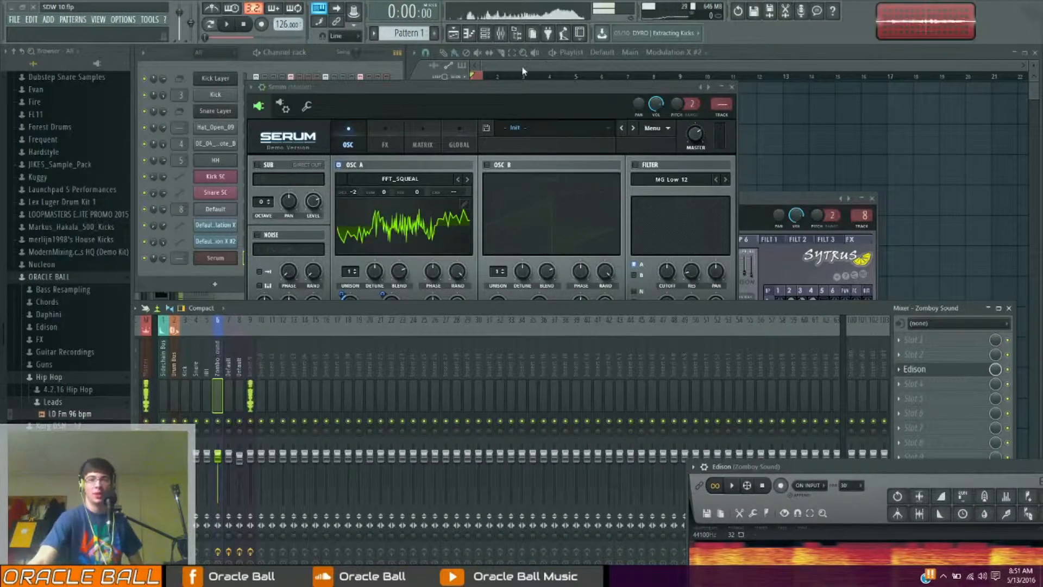
pyautogui.click(511, 76)
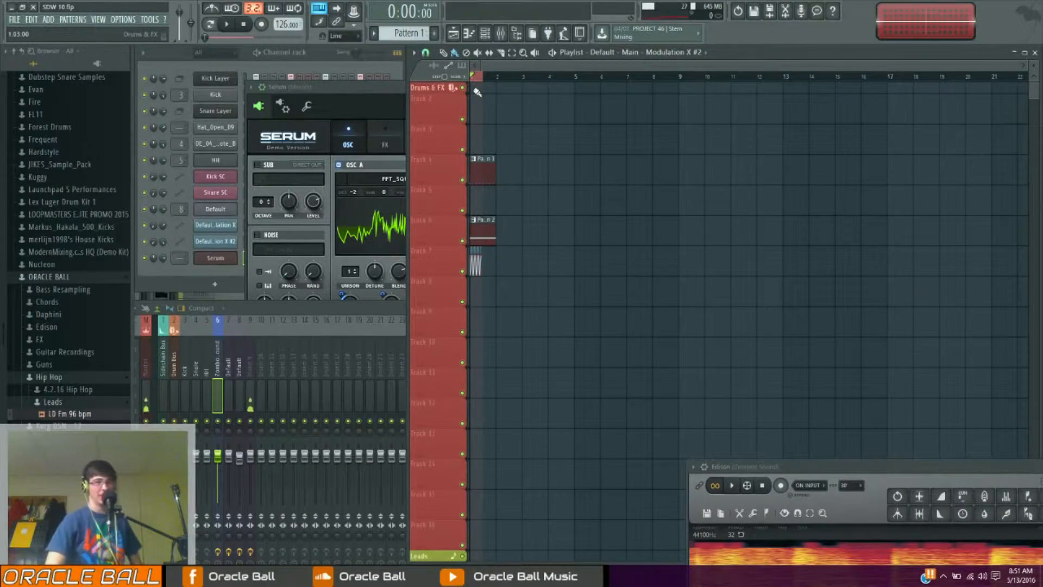
pyautogui.press('space')
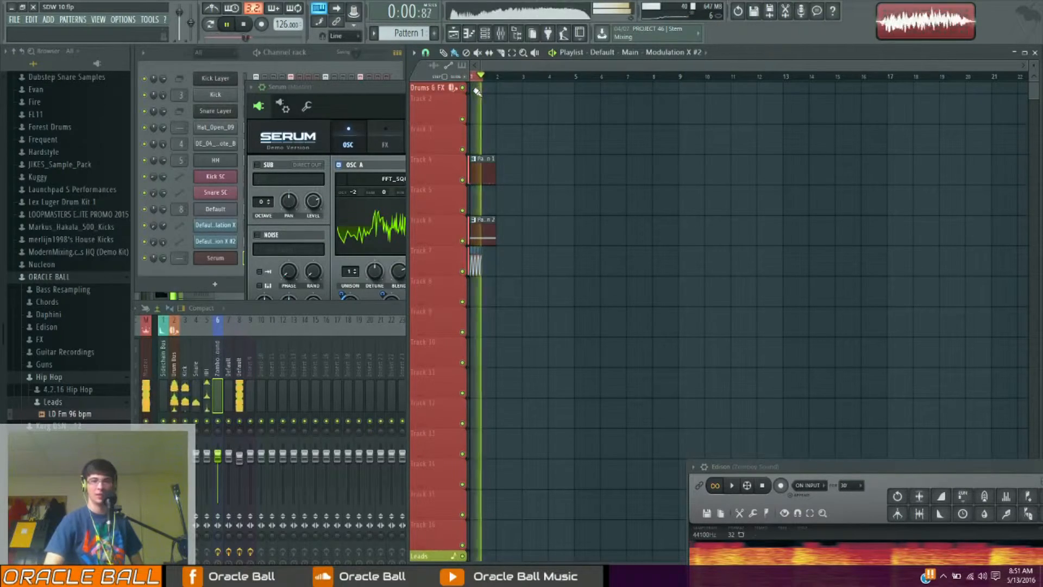
pyautogui.press('space')
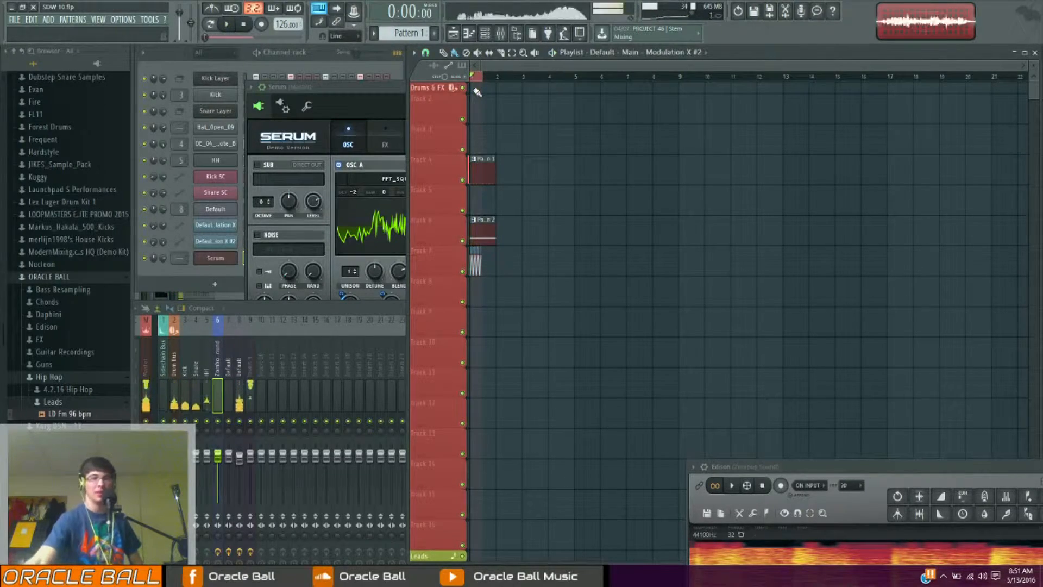
# Reposition the Serum window and adjust oscillator A's unison and the Macro 1 knob
pyautogui.moveTo(380, 89); pyautogui.dragTo(406, 133)
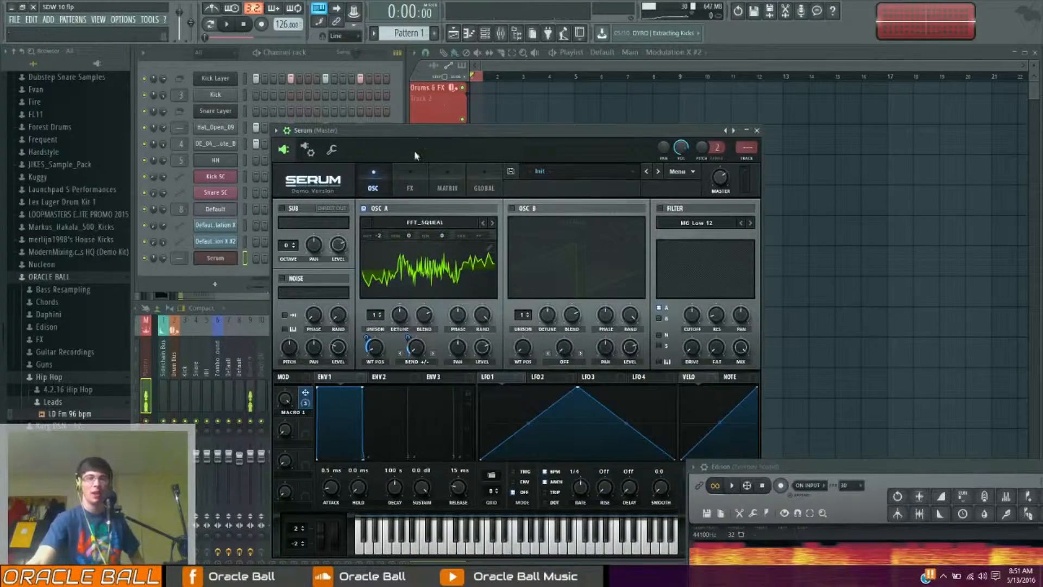
pyautogui.moveTo(415, 132); pyautogui.dragTo(386, 131)
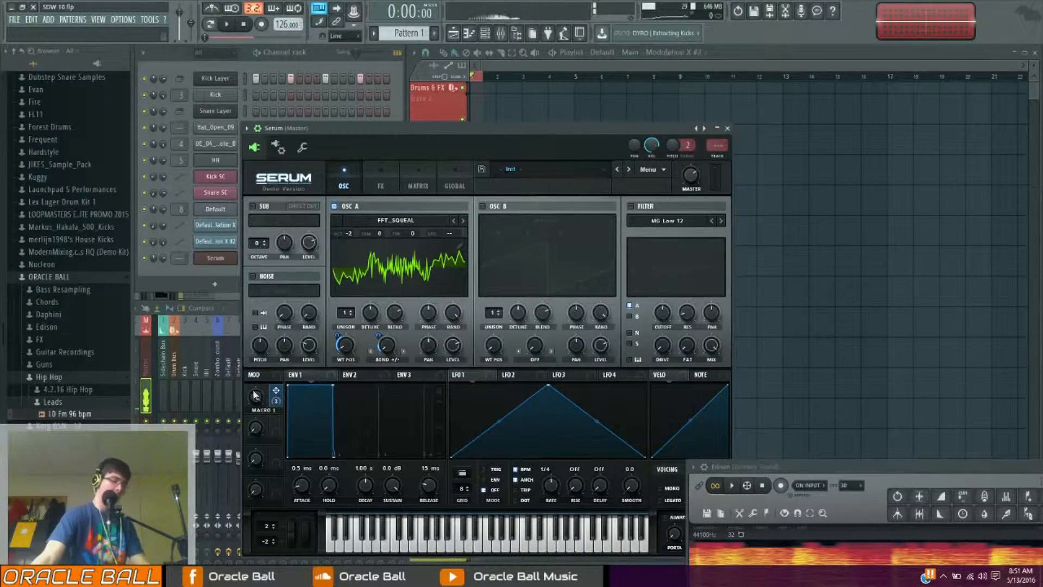
pyautogui.moveTo(257, 404)
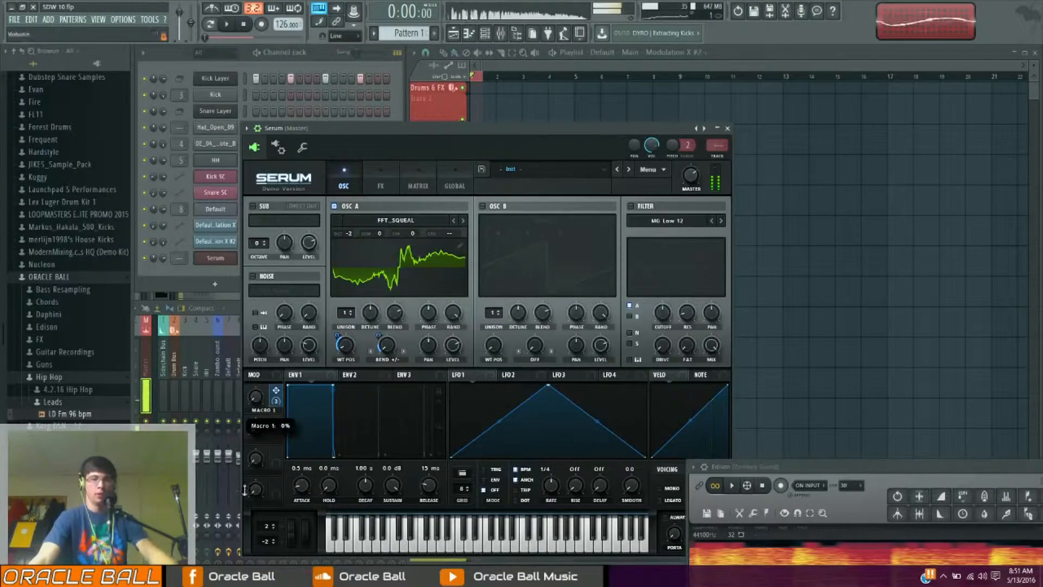
pyautogui.moveTo(454, 129); pyautogui.dragTo(612, 116)
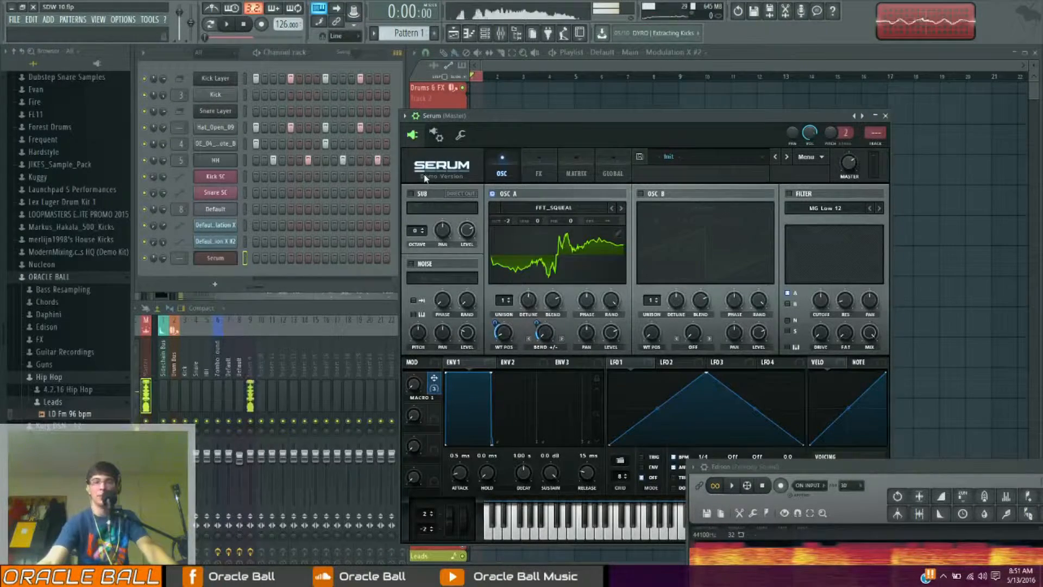
pyautogui.moveTo(506, 118); pyautogui.dragTo(387, 157)
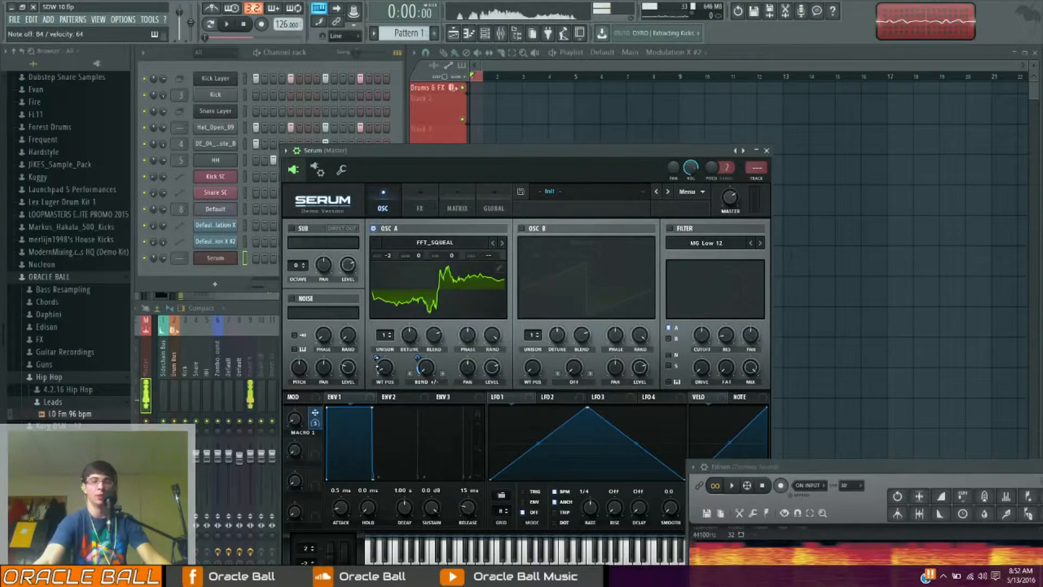
pyautogui.moveTo(373, 336); pyautogui.dragTo(366, 319)
pyautogui.moveTo(294, 418); pyautogui.dragTo(247, 371)
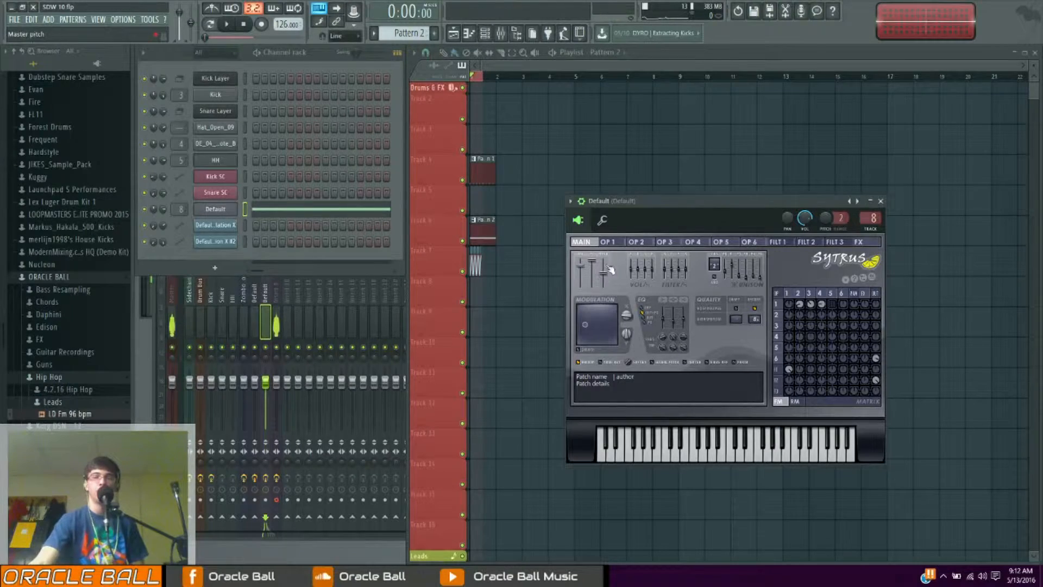
# Reposition the Sytrus window and adjust operator-to-filter routing knobs in the FM matrix
pyautogui.moveTo(632, 201); pyautogui.dragTo(578, 122)
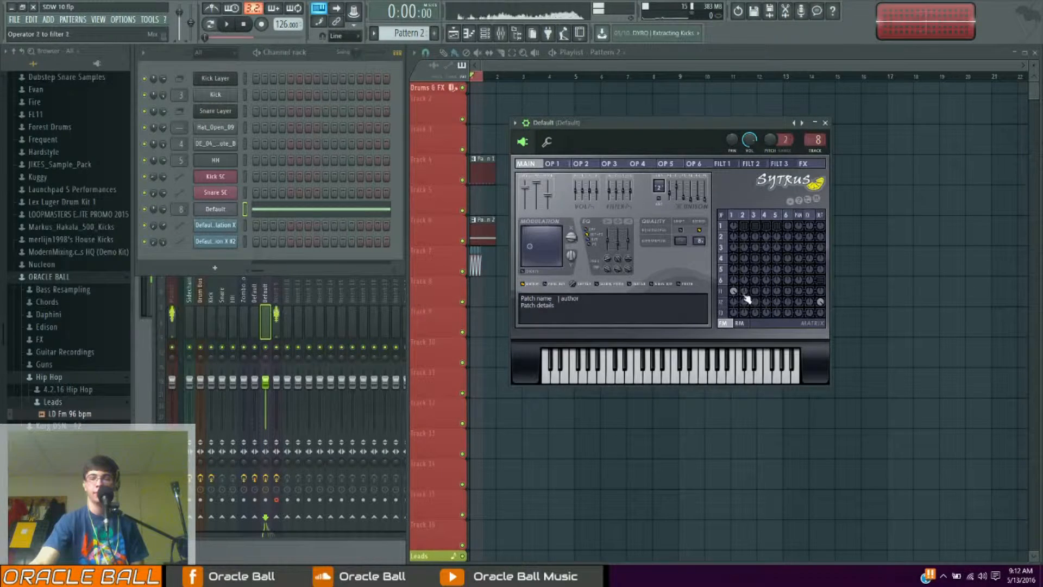
pyautogui.moveTo(820, 226); pyautogui.dragTo(820, 201)
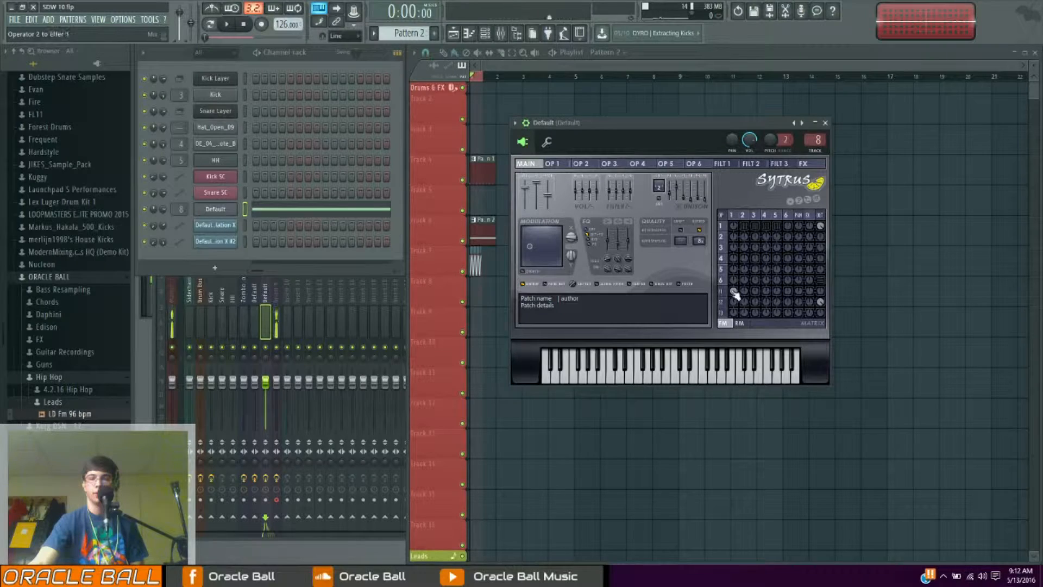
pyautogui.moveTo(820, 227); pyautogui.dragTo(820, 244)
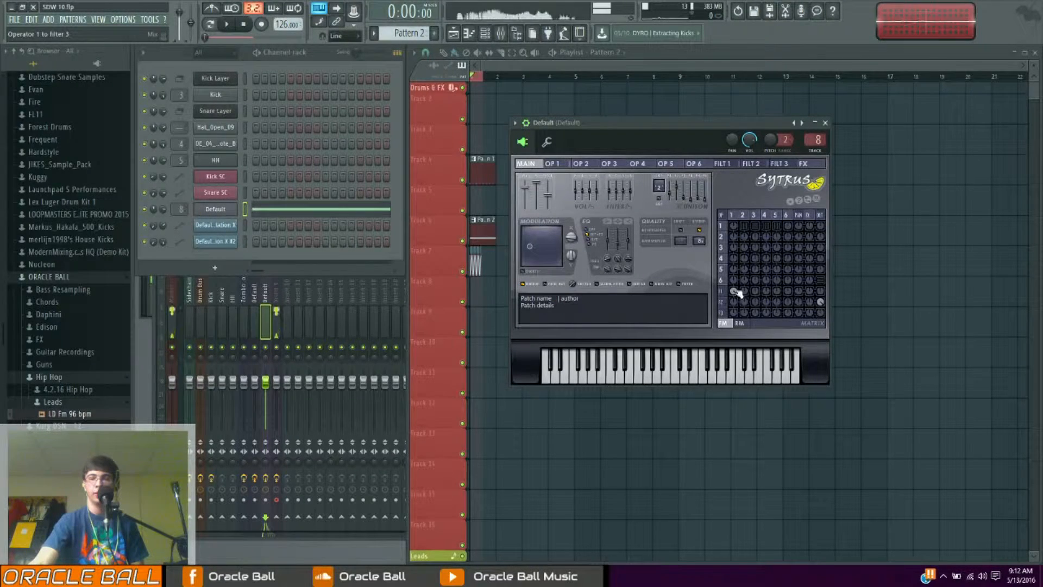
# Examine the operator 1, filter 1 and filter 2 pages of Sytrus
pyautogui.click(551, 163)
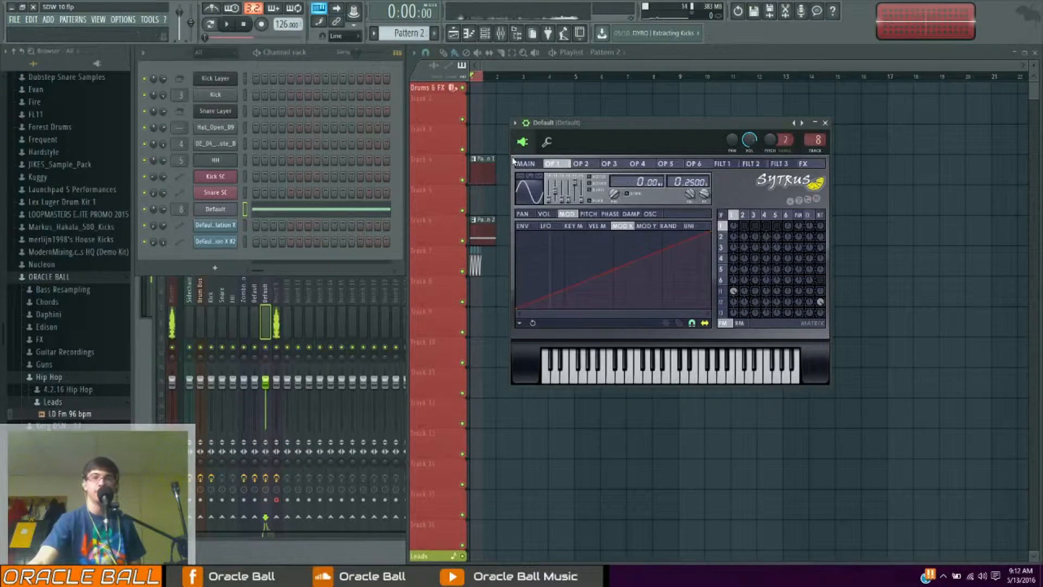
pyautogui.click(723, 164)
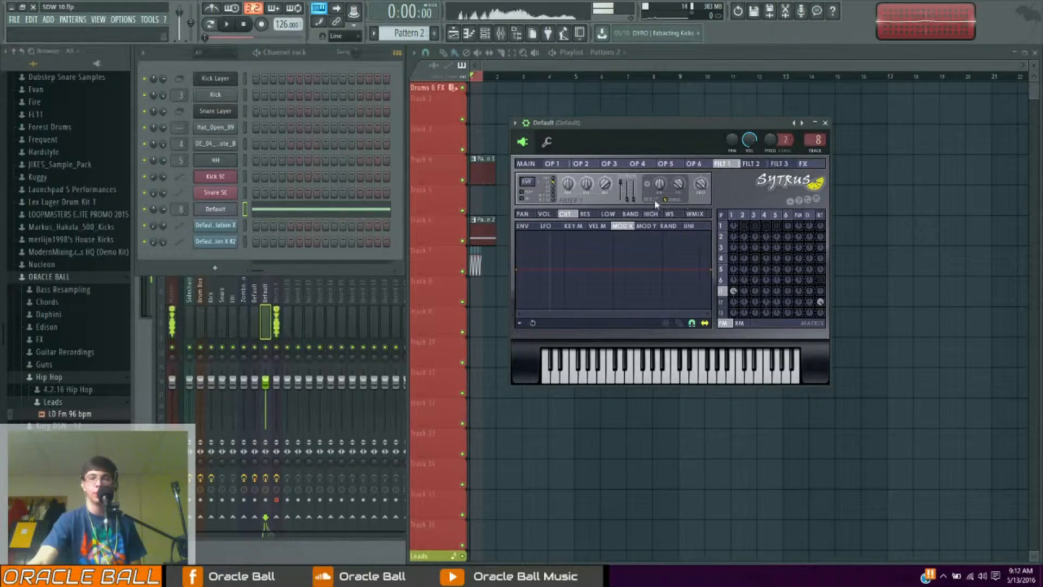
pyautogui.click(671, 214)
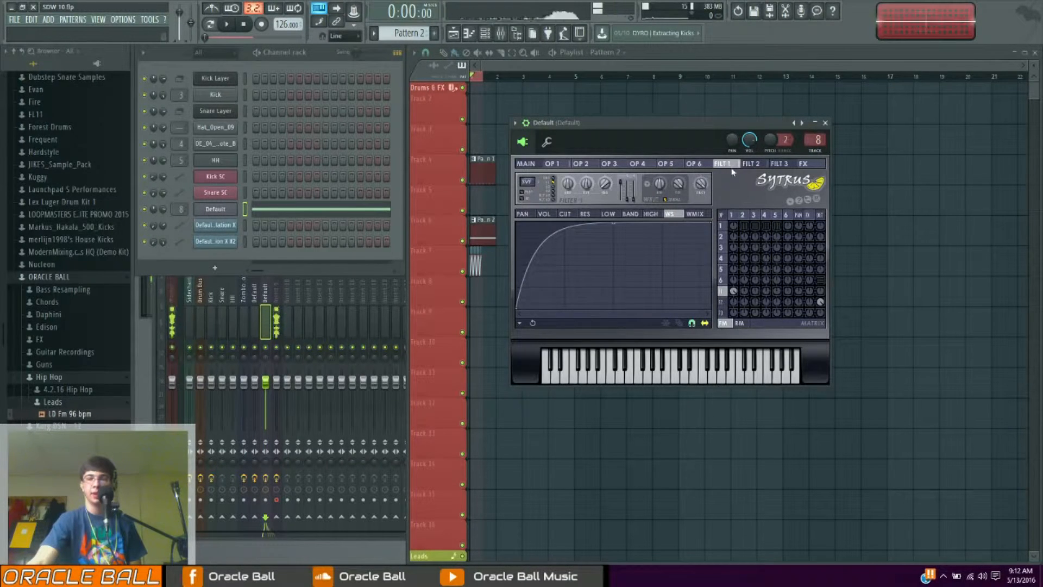
pyautogui.click(751, 164)
pyautogui.click(565, 214)
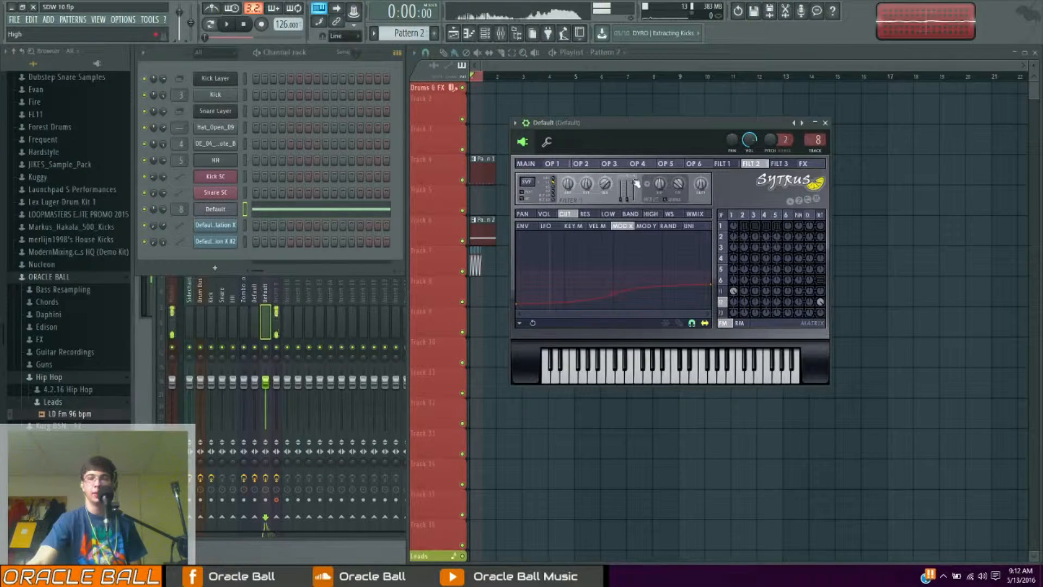
pyautogui.click(540, 165)
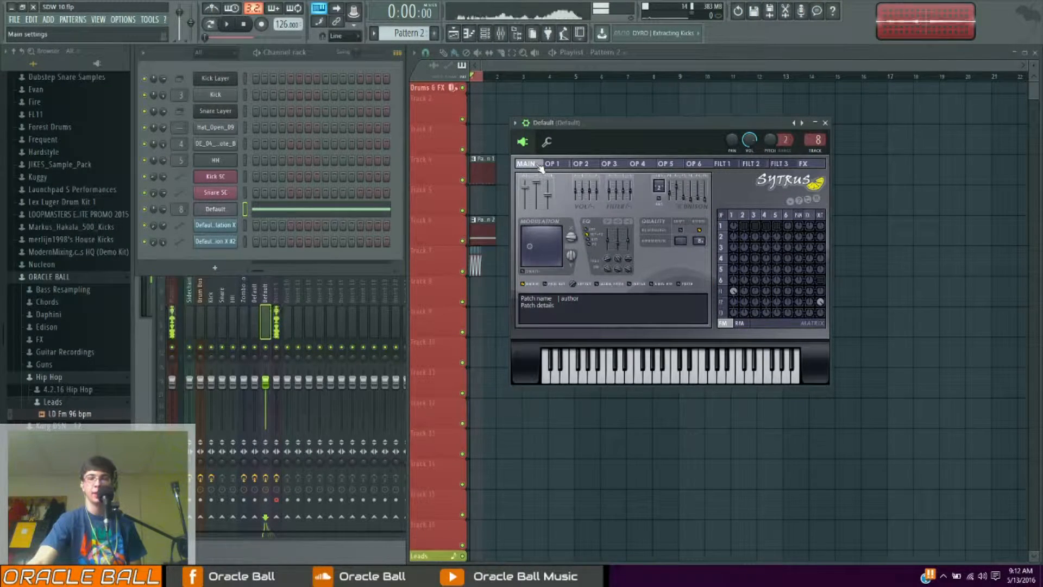
# Preview the pattern and inspect operator 2's modulation and volume pages
pyautogui.press('space')
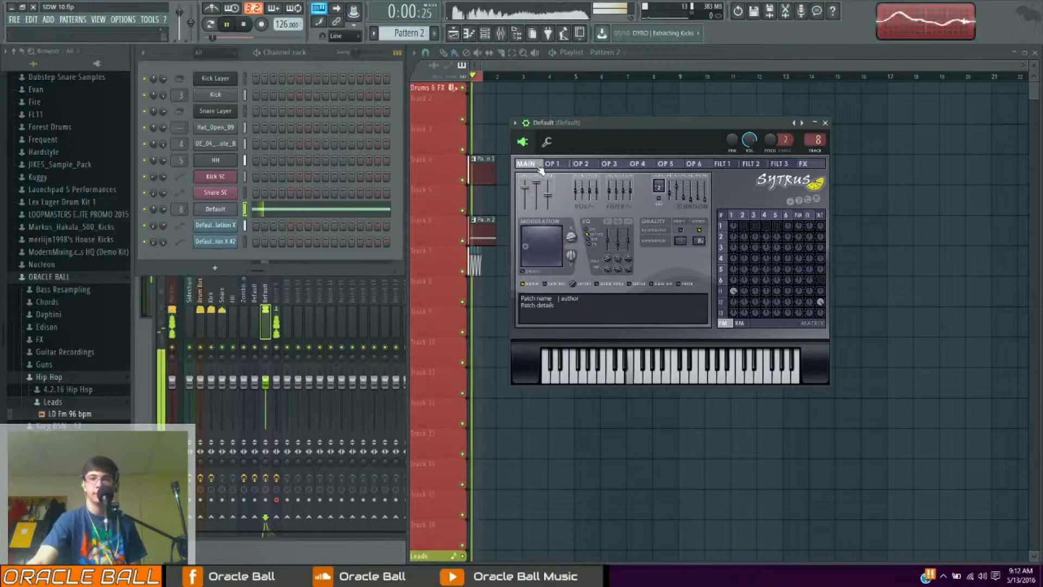
pyautogui.press('space')
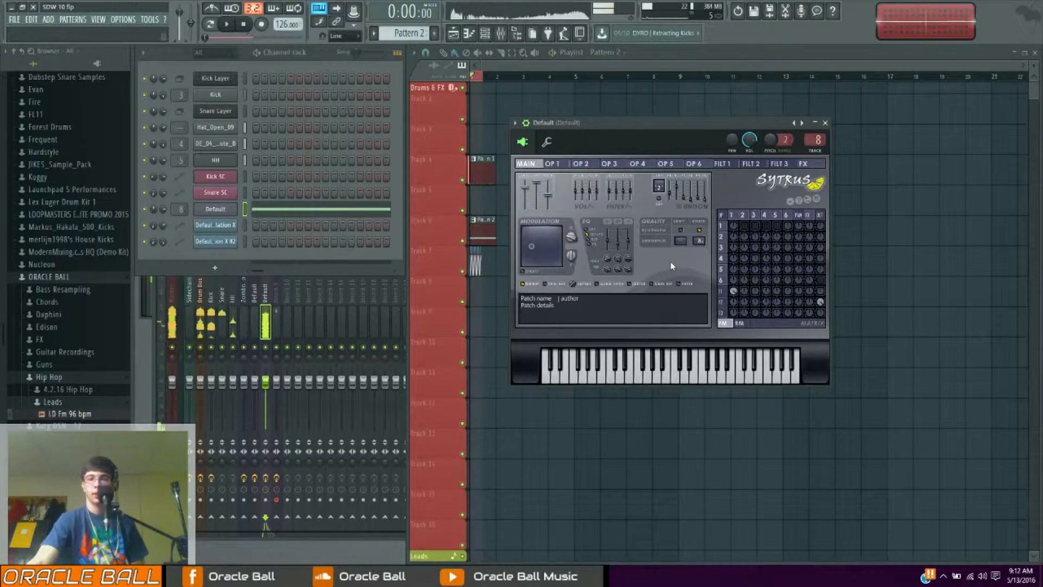
pyautogui.rightClick(744, 227)
pyautogui.click(583, 165)
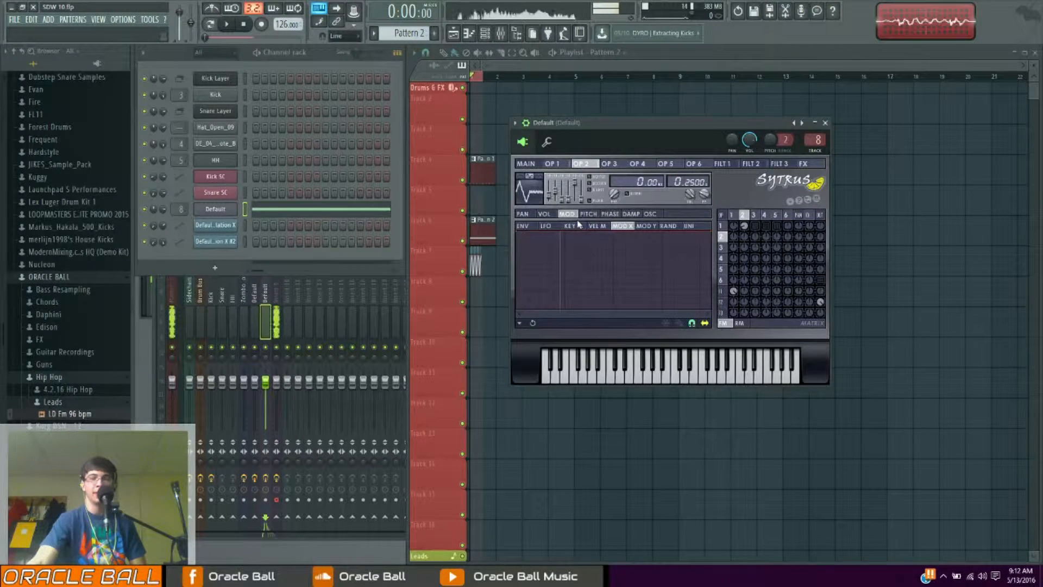
pyautogui.click(650, 213)
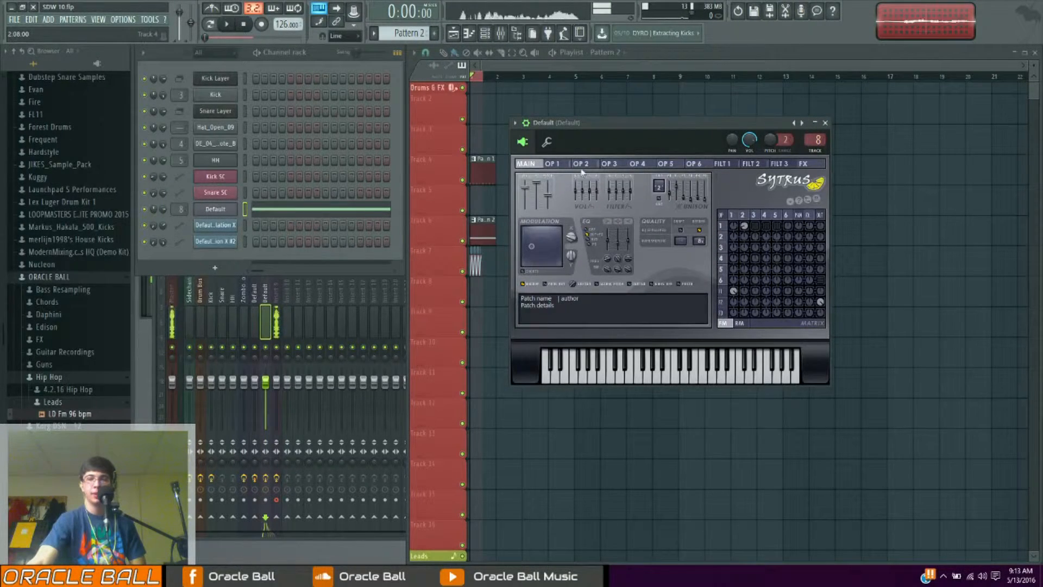
pyautogui.click(554, 214)
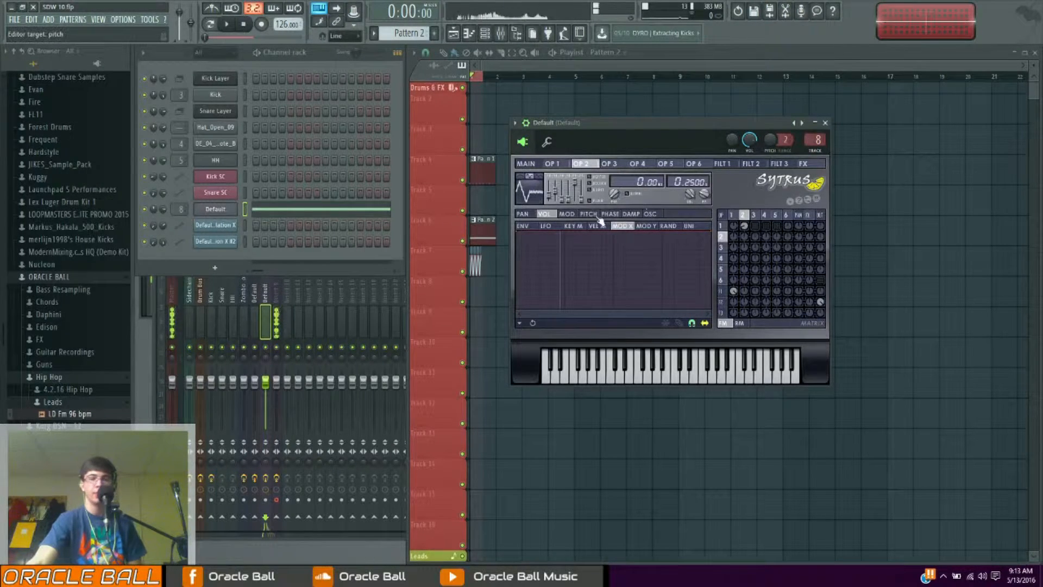
pyautogui.press('space')
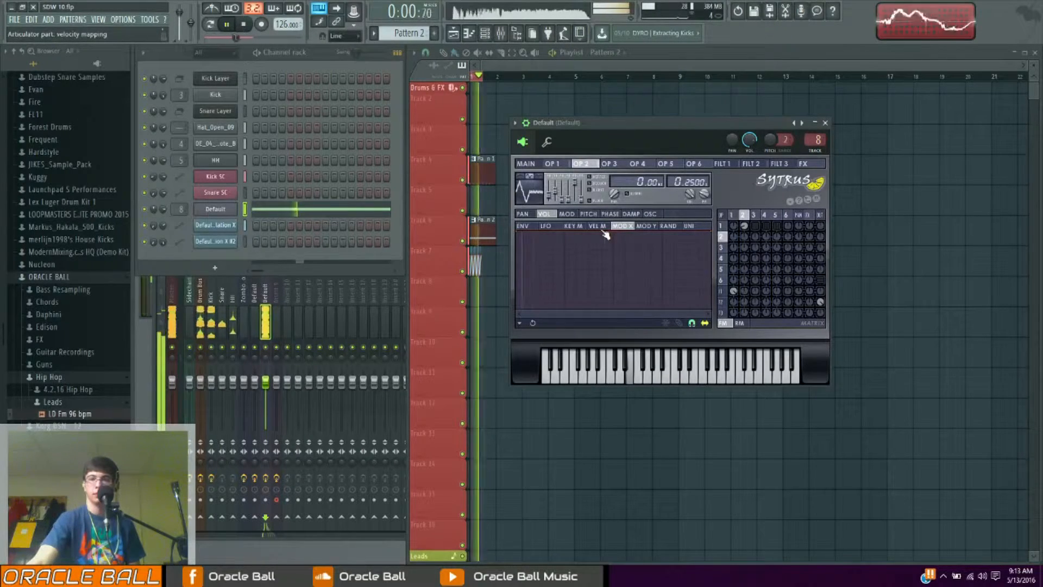
pyautogui.press('space')
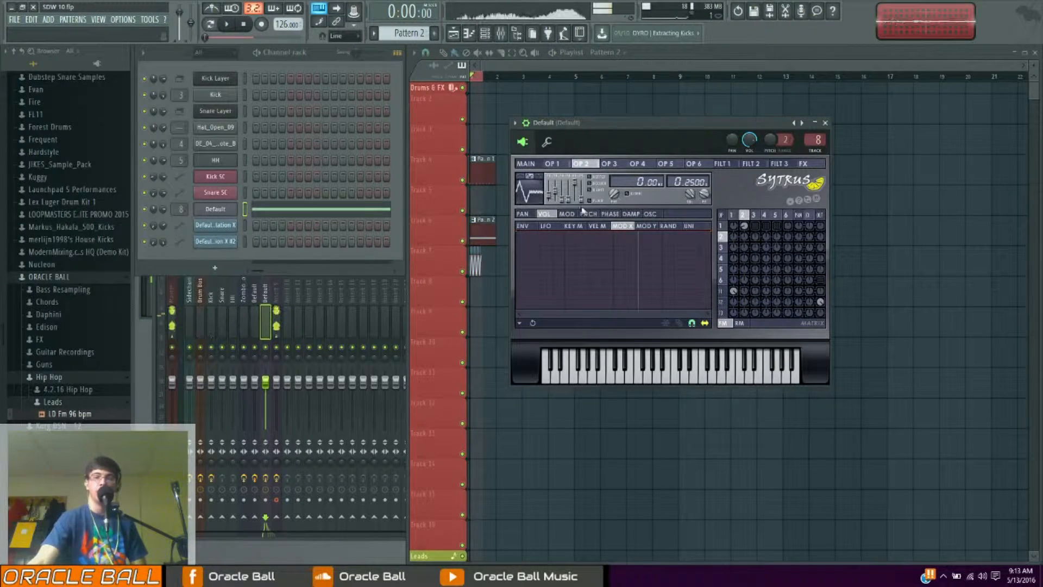
# Review operator 1, filter 2 and operator 2 settings while previewing the sound
pyautogui.click(563, 164)
pyautogui.click(561, 214)
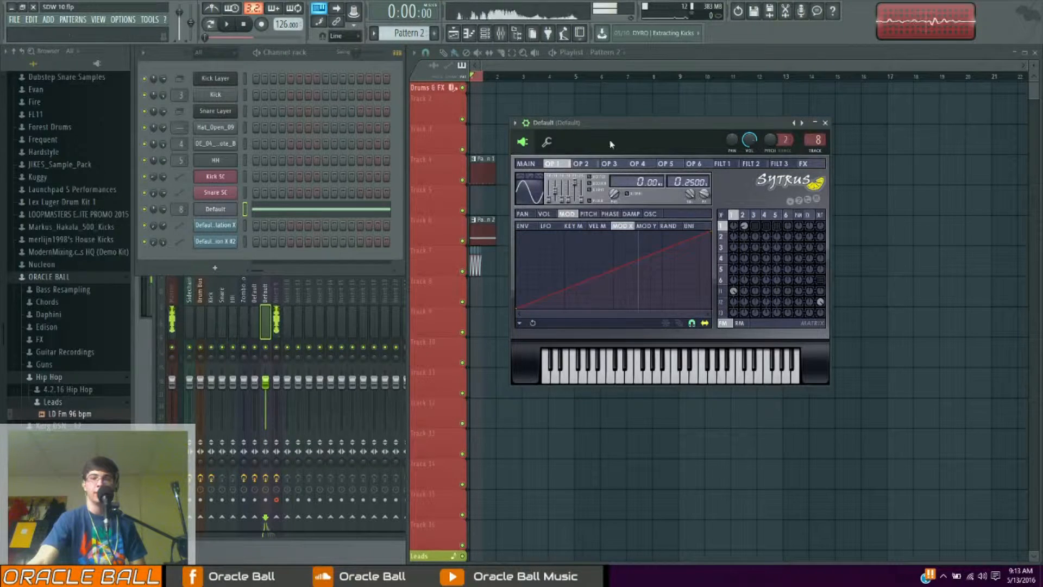
pyautogui.click(751, 164)
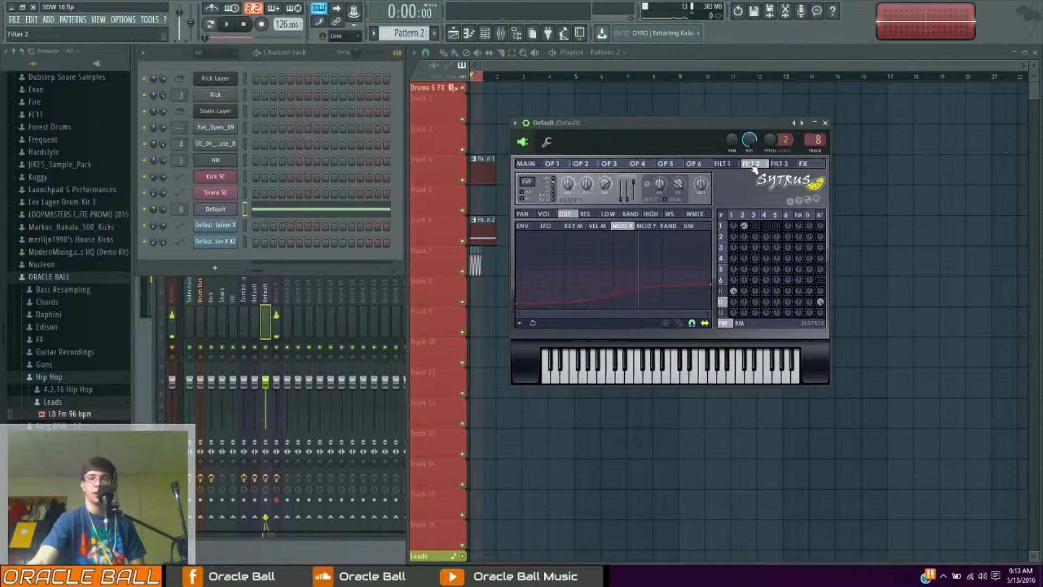
pyautogui.click(581, 164)
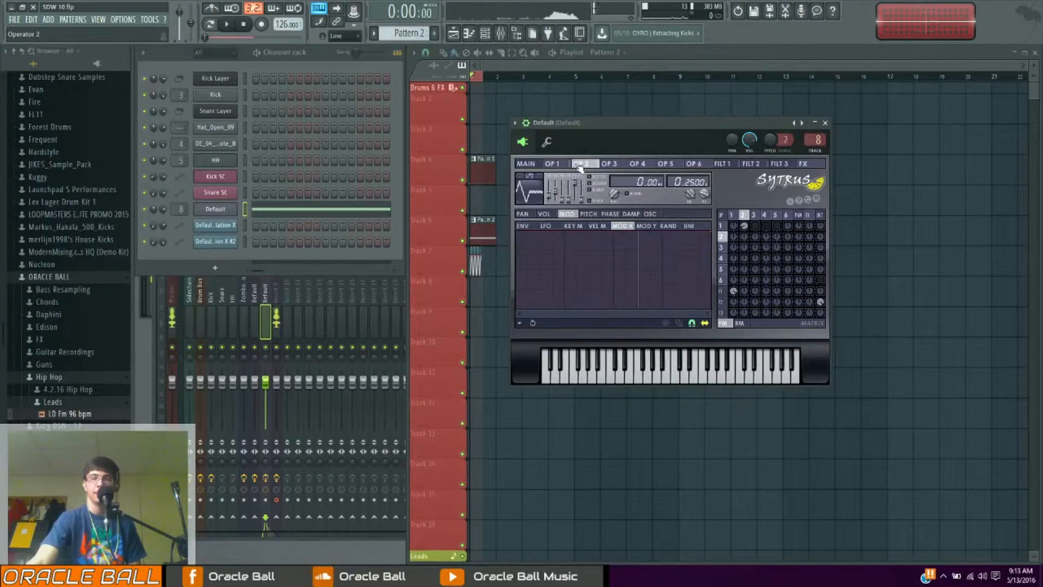
pyautogui.press('space')
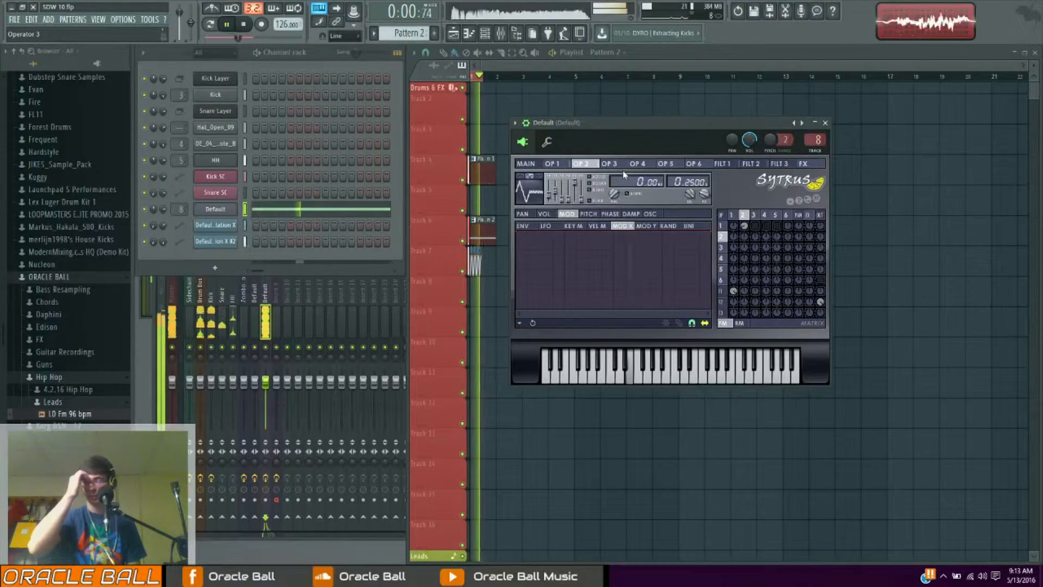
pyautogui.press('space')
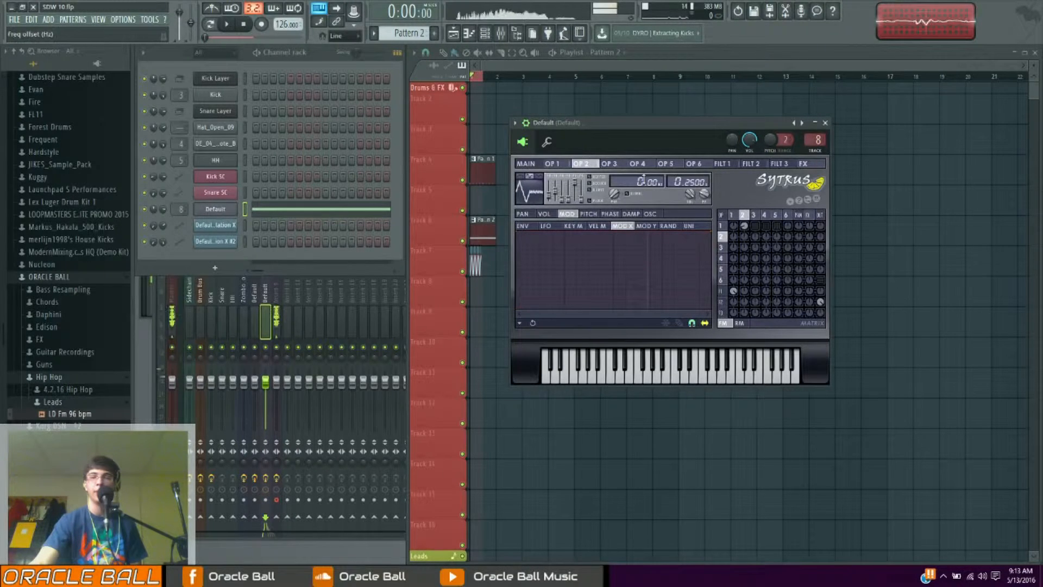
# Open operator 3 and adjust its modulation amount into operator 1 in the FM matrix
pyautogui.click(609, 164)
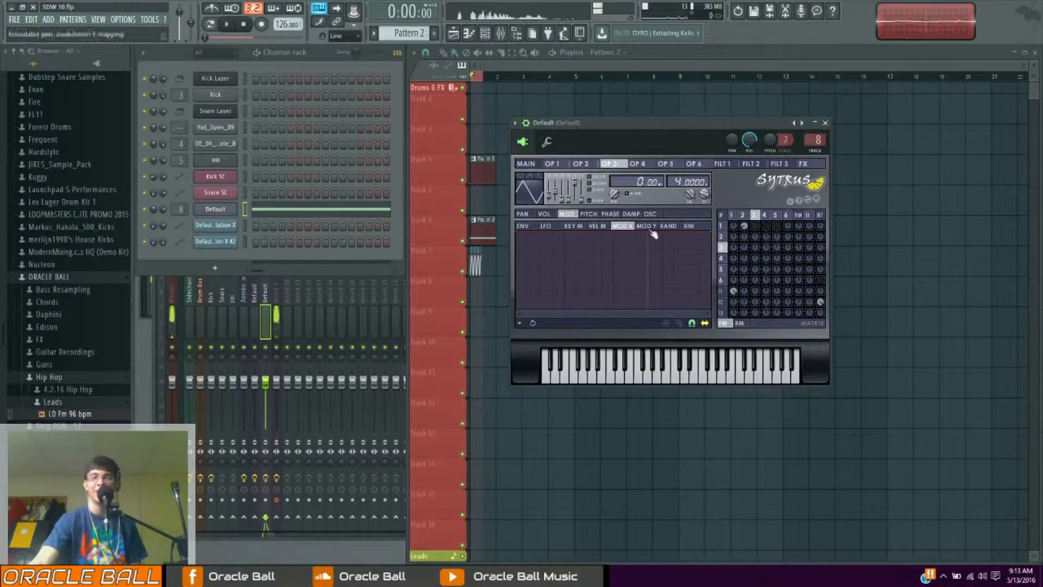
pyautogui.moveTo(756, 226); pyautogui.dragTo(696, 275)
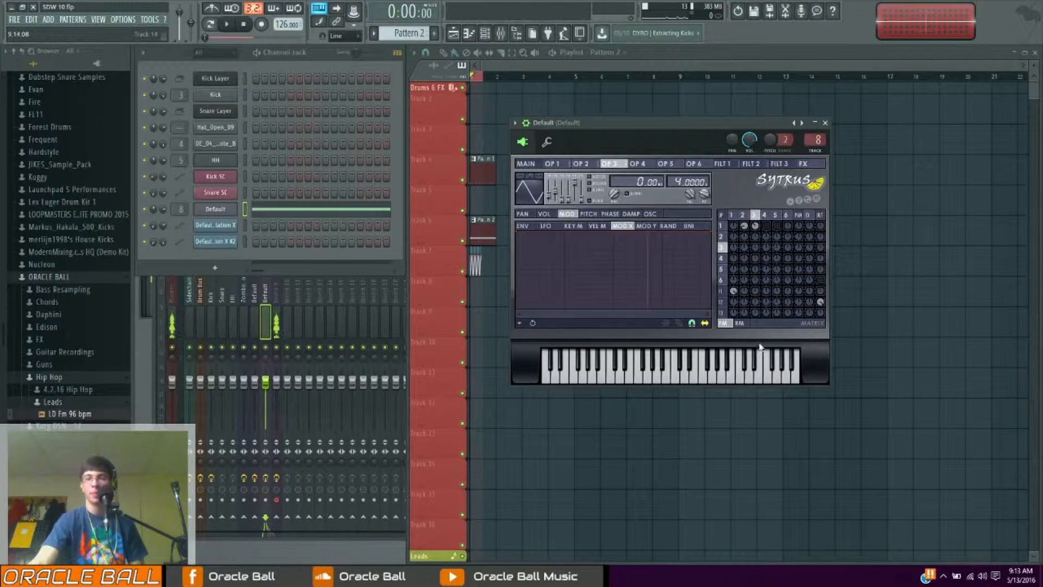
# Compare operator 3's volume envelope with operators 2 and 4 and preview the pattern
pyautogui.click(555, 214)
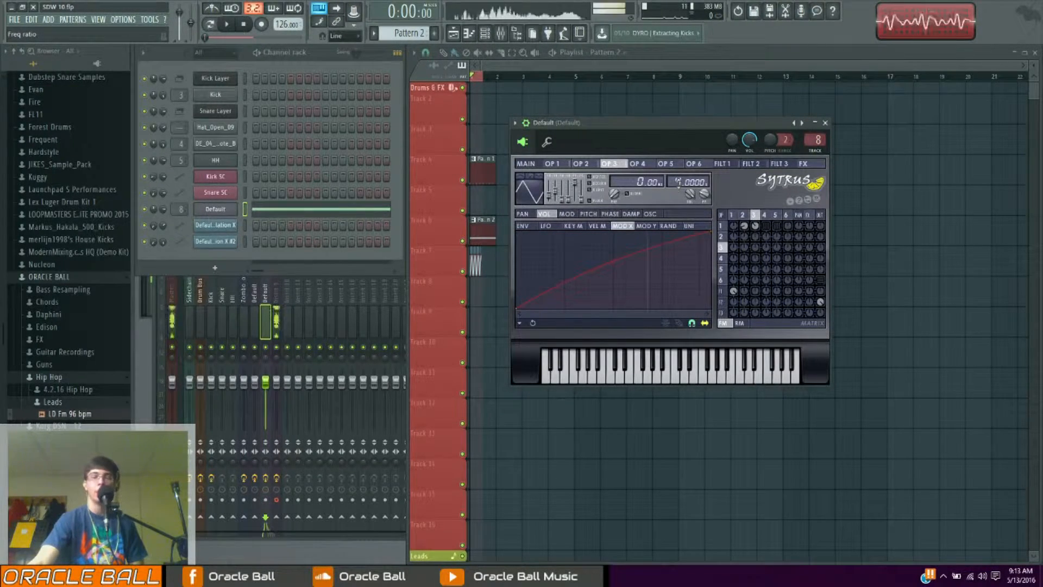
pyautogui.click(580, 163)
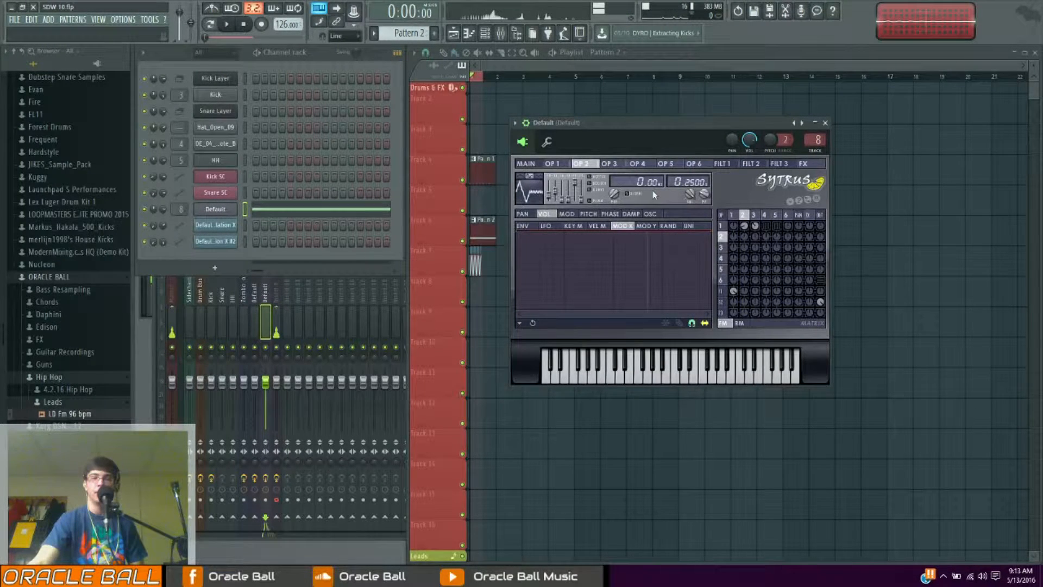
pyautogui.click(638, 164)
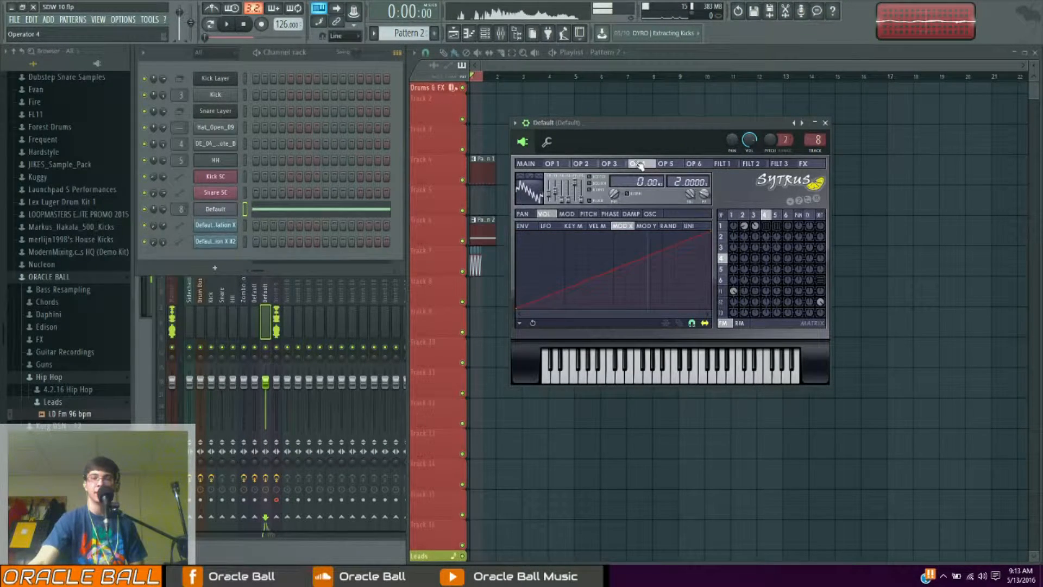
pyautogui.click(609, 164)
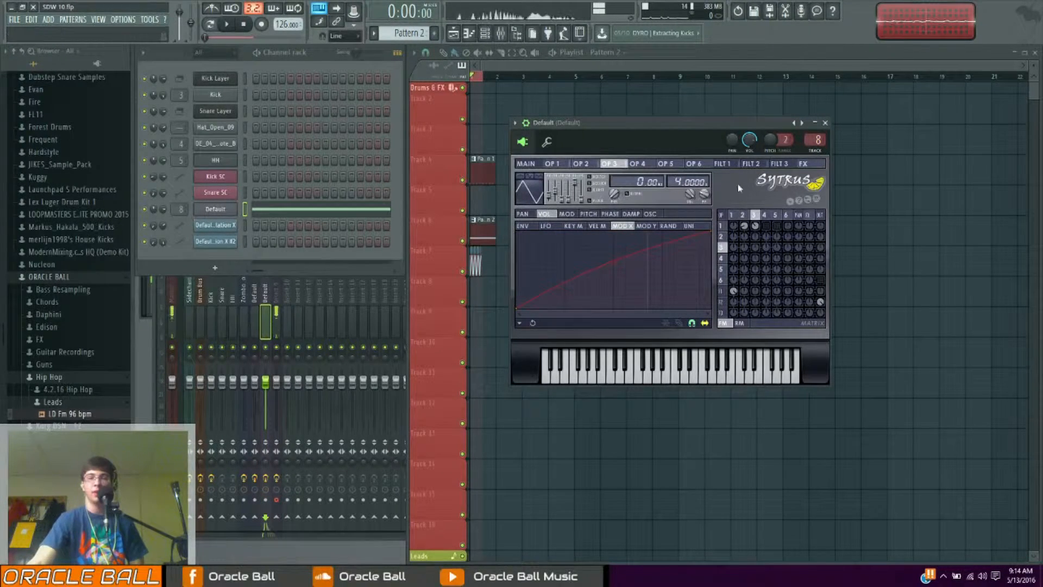
pyautogui.press('space')
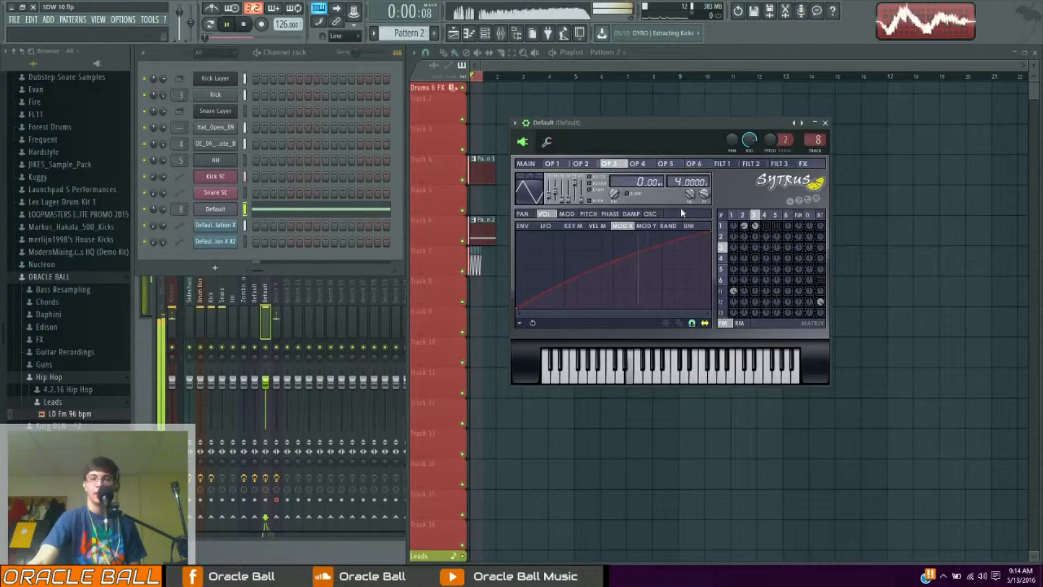
pyautogui.press('space')
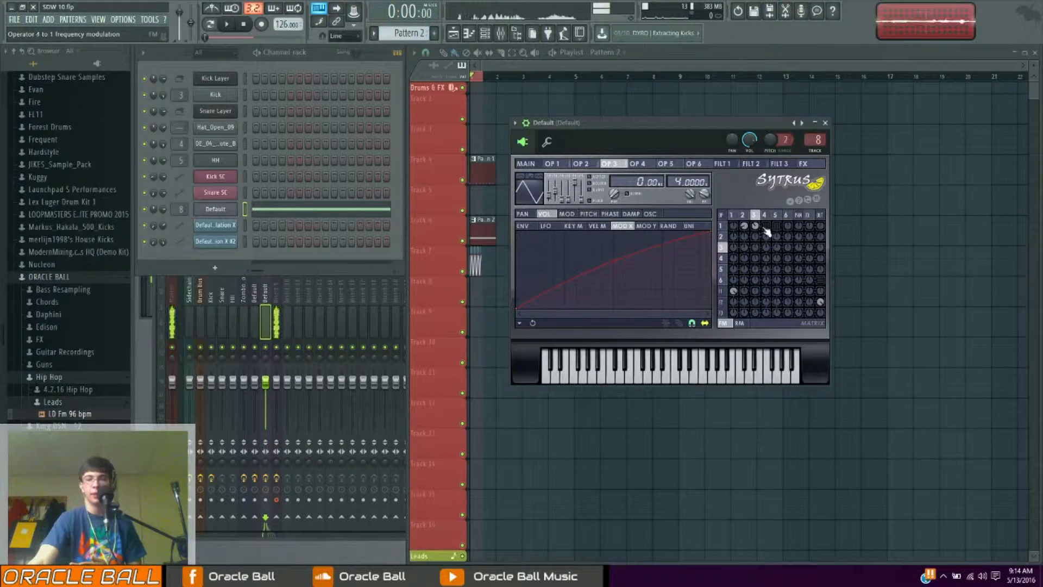
# Open operator 4's oscillator page and convert its waveform shape to sine harmonics
pyautogui.click(650, 165)
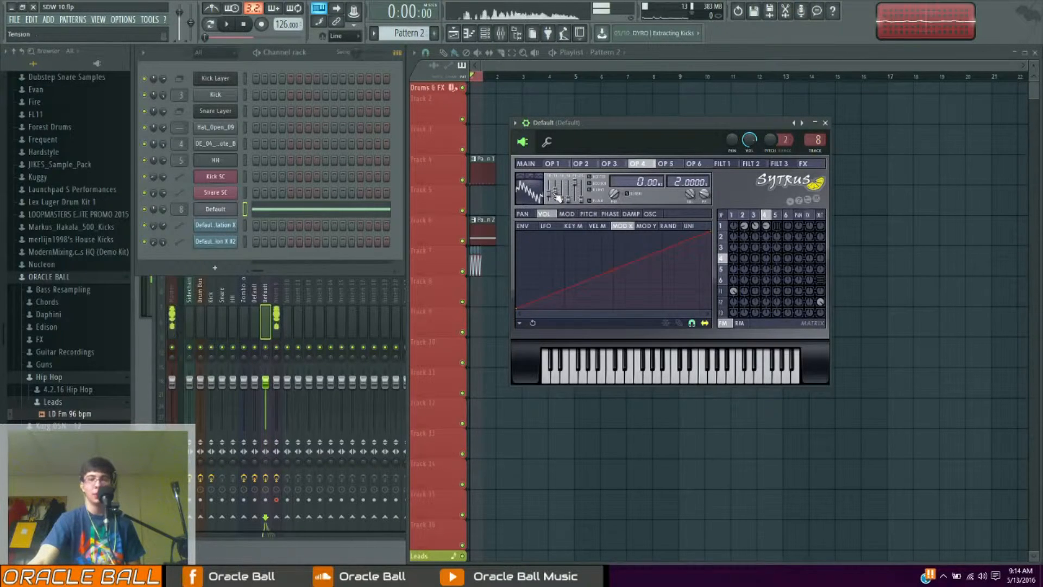
pyautogui.click(650, 213)
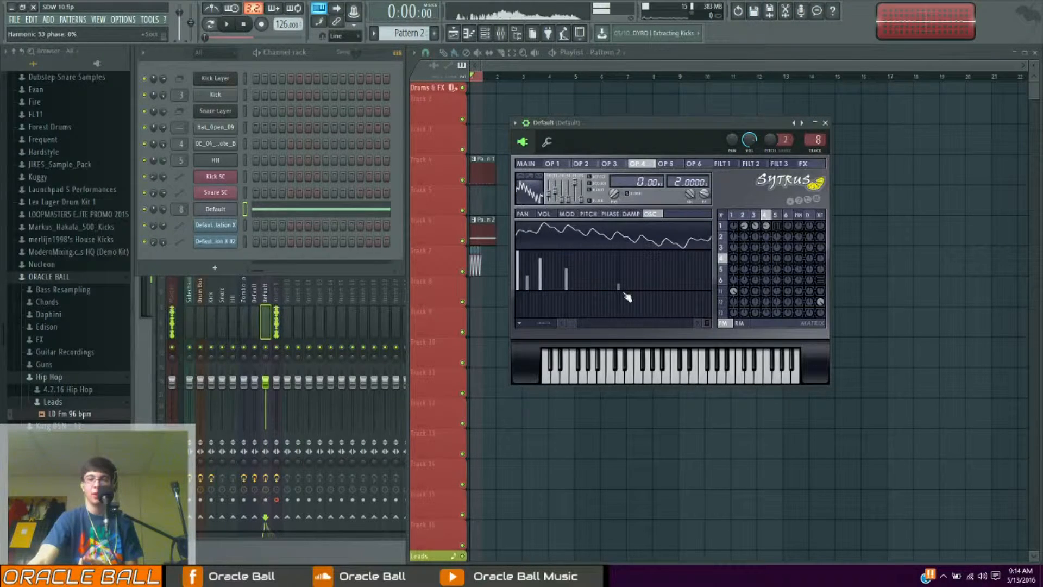
pyautogui.rightClick(537, 199)
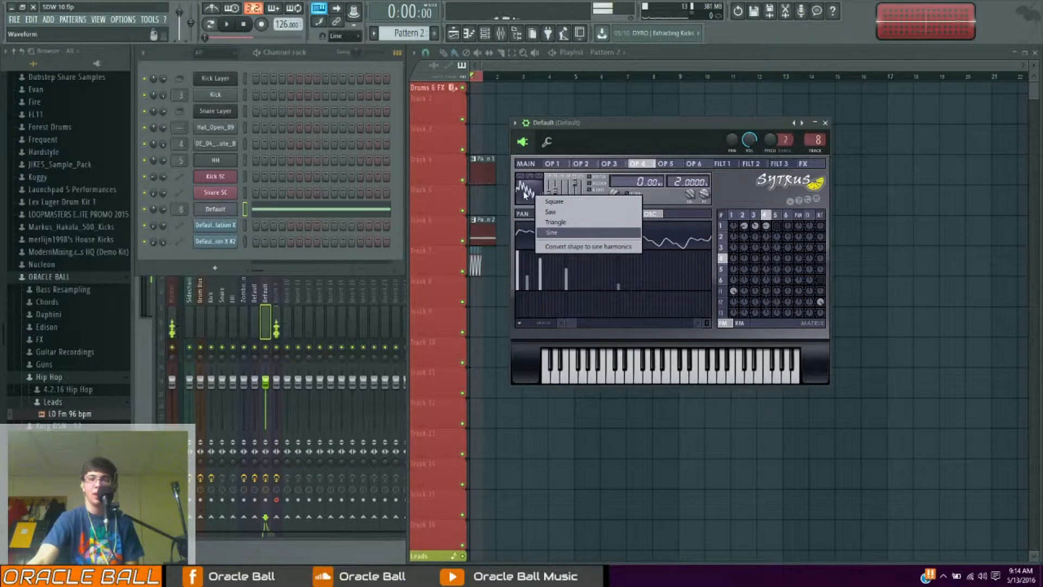
pyautogui.click(573, 247)
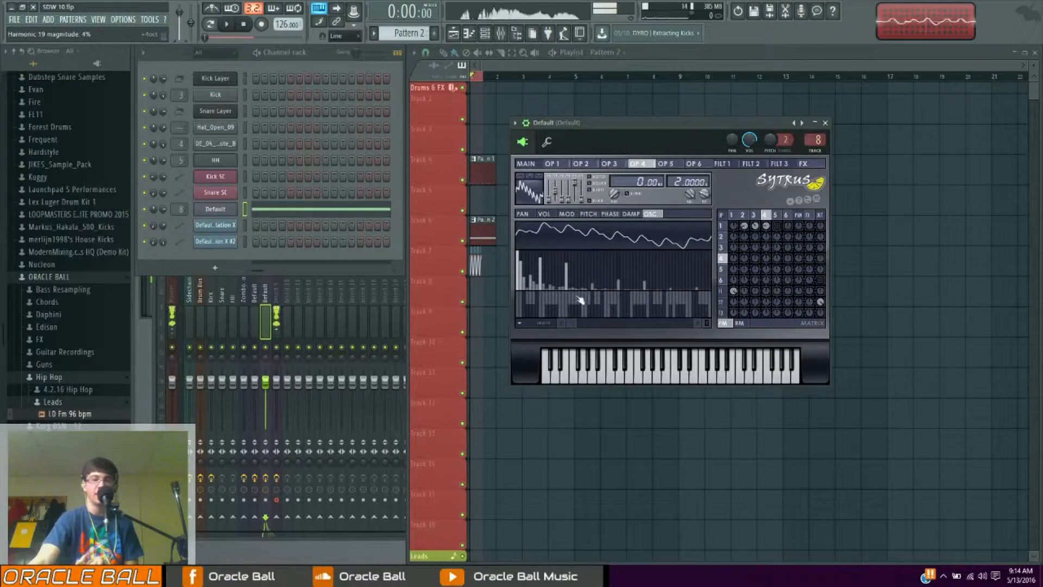
# Shift the phases of operator 4's upper harmonics and undo the change
pyautogui.moveTo(572, 321)
pyautogui.mouseDown()
pyautogui.moveTo(521, 321)
pyautogui.moveTo(702, 322)
pyautogui.mouseUp()
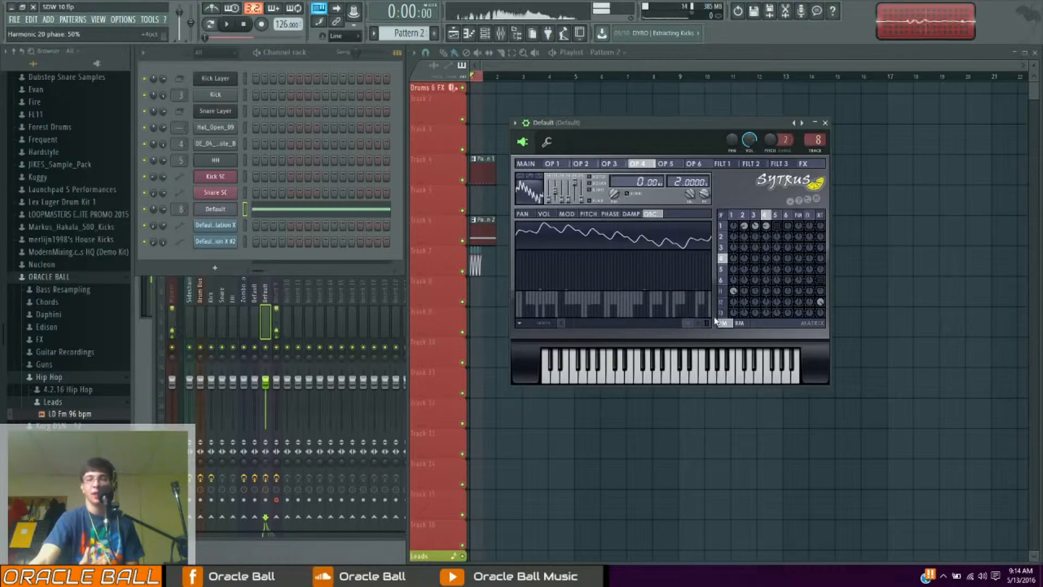
pyautogui.hotkey('ctrl', 'z')
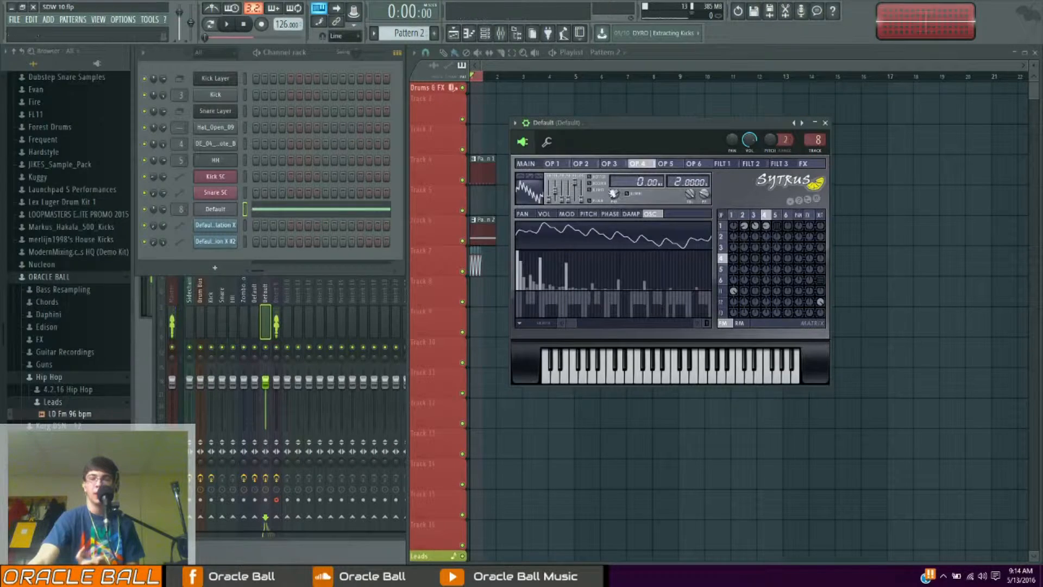
# Return to operator 4's volume page and the main page and preview the pattern
pyautogui.click(554, 215)
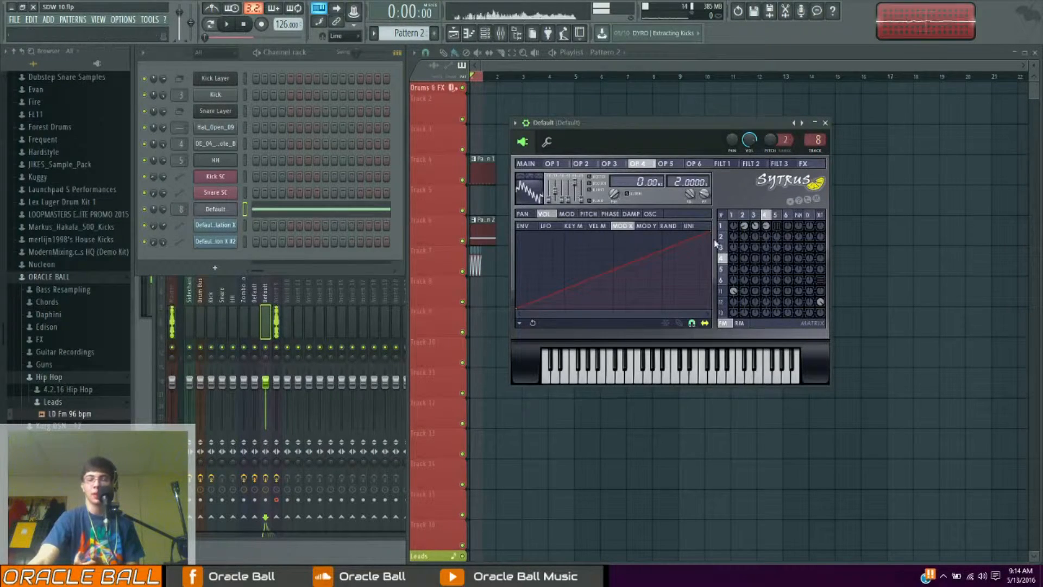
pyautogui.click(528, 164)
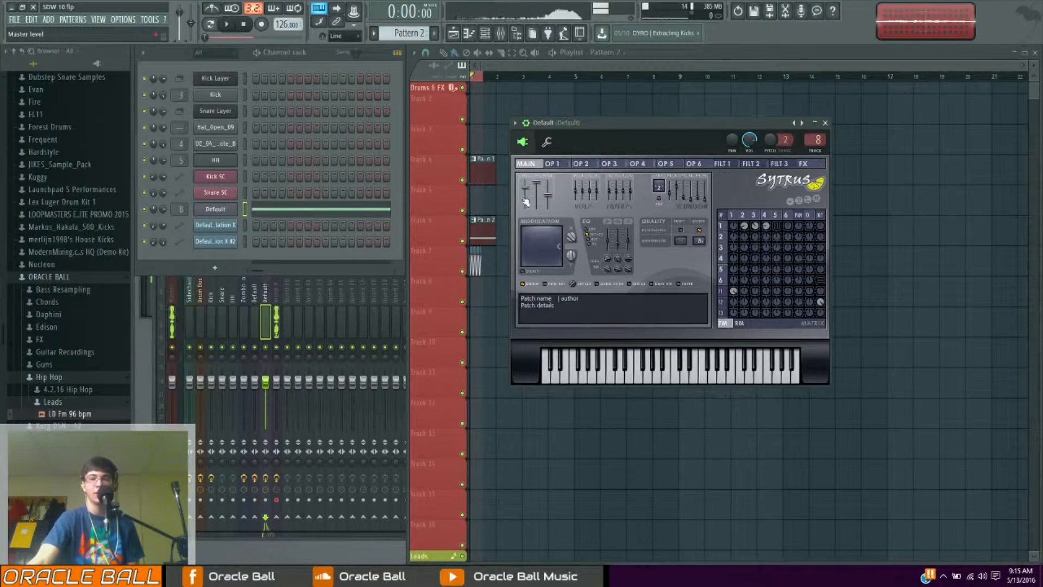
pyautogui.press('space')
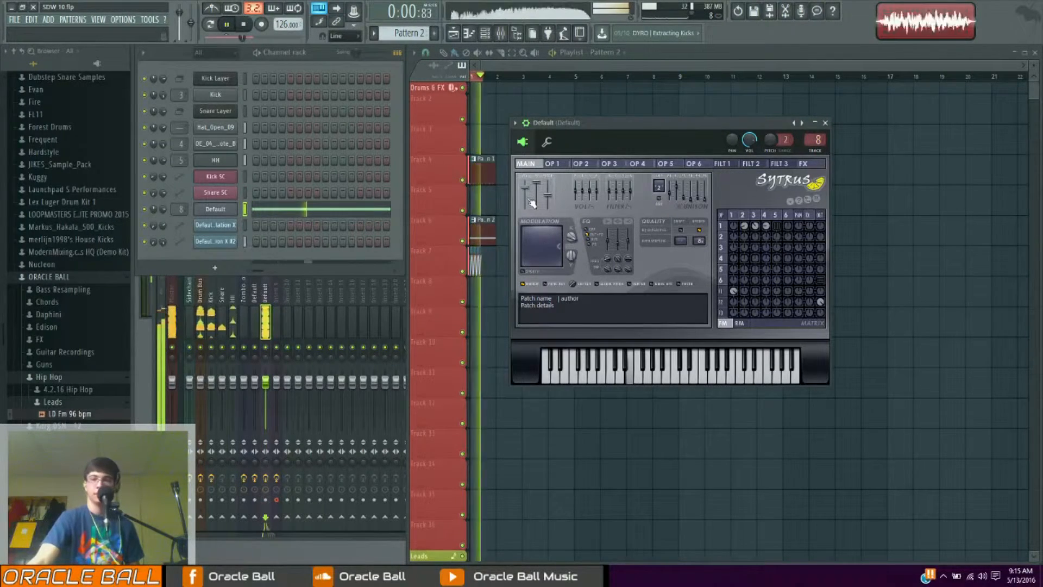
pyautogui.press('space')
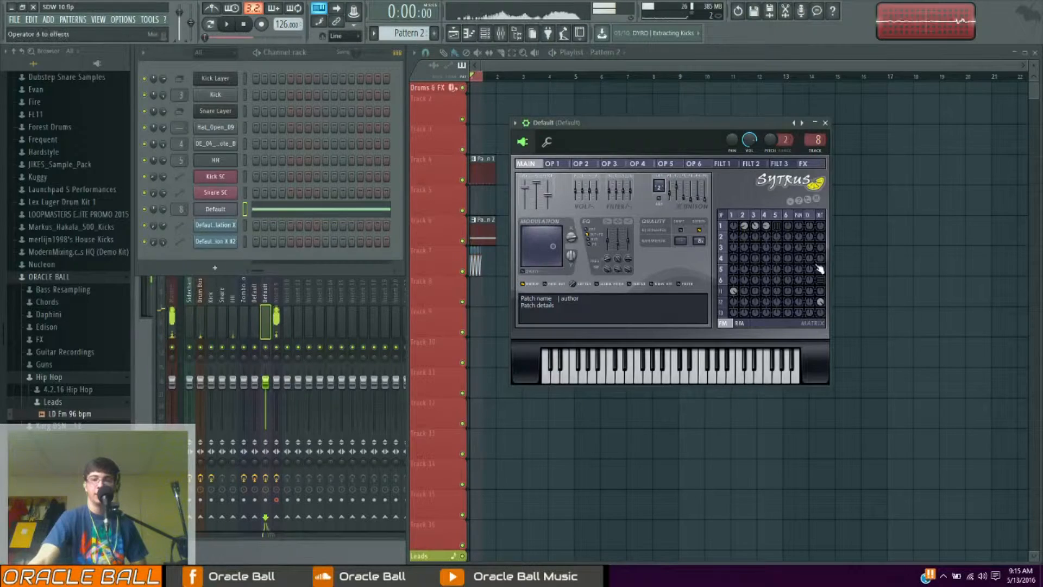
# Open operator 6 and adjust its output amount in the FM matrix while previewing the sound
pyautogui.click(693, 164)
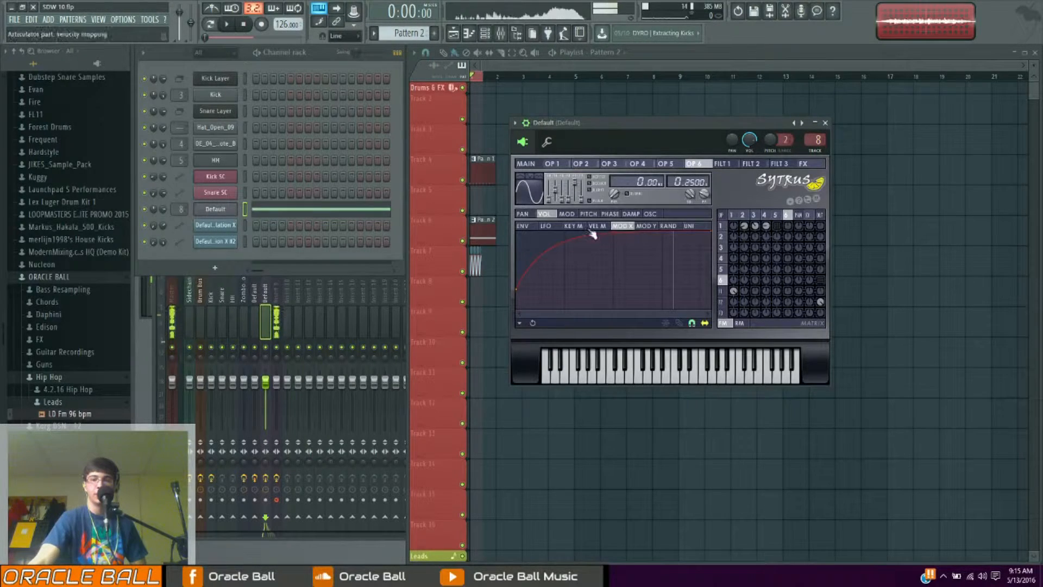
pyautogui.click(820, 280)
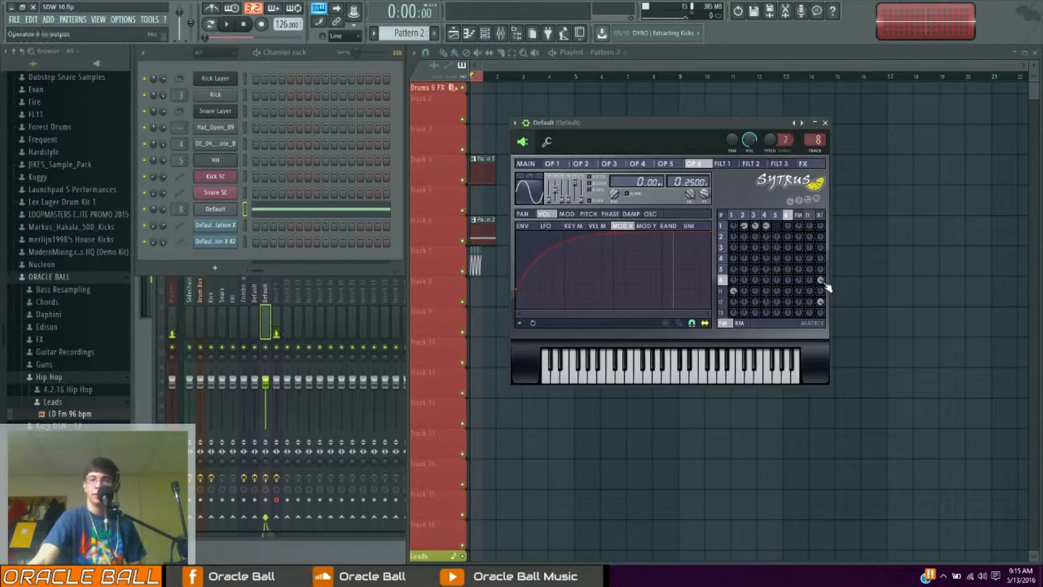
pyautogui.press('space')
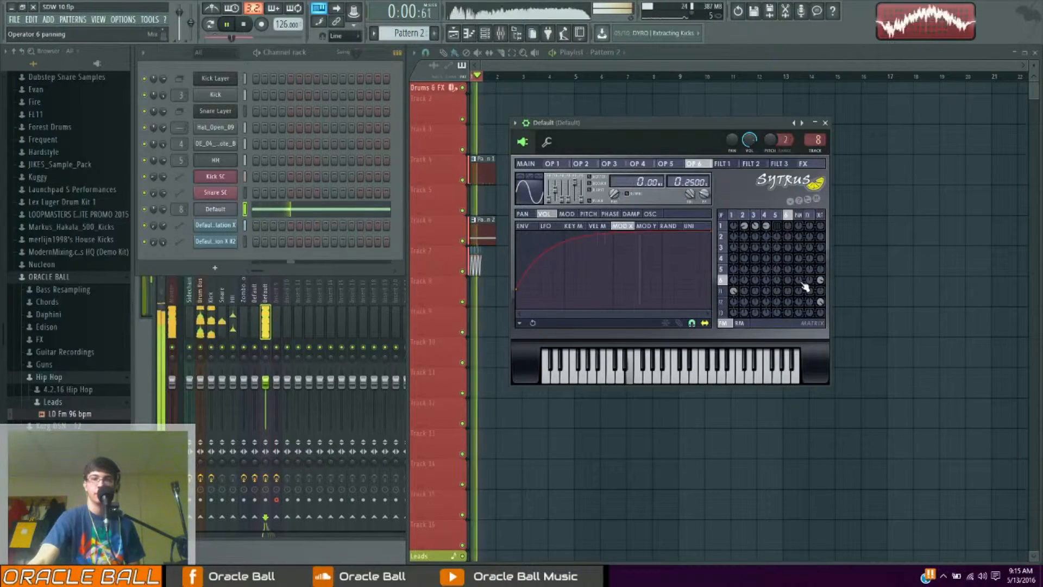
pyautogui.press('space')
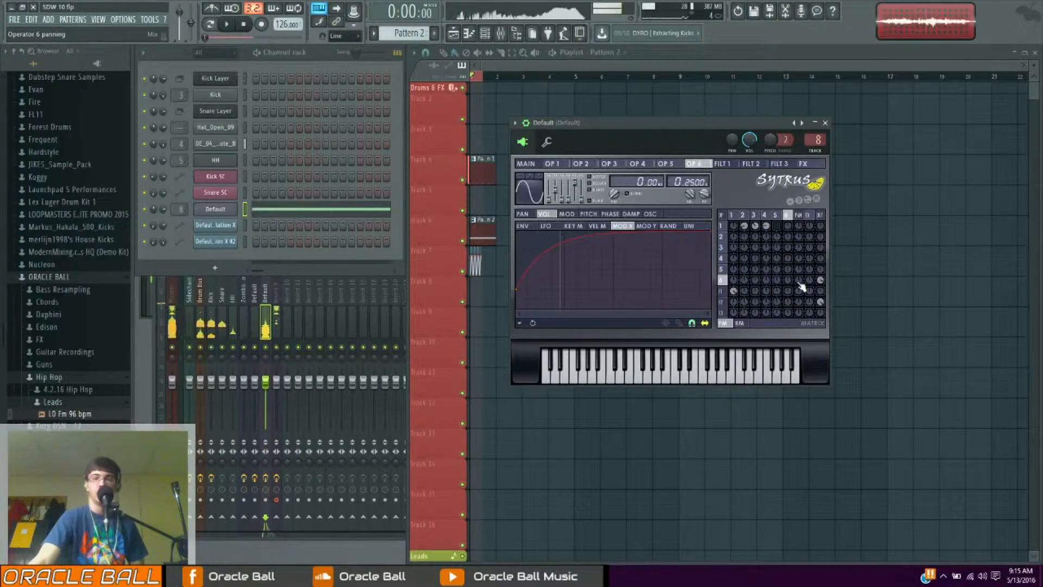
# Open operator 5 and lower its frequency modulation amount into operator 1 in the FM matrix while previewing
pyautogui.scroll(-1, 435, 244)
pyautogui.click(684, 166)
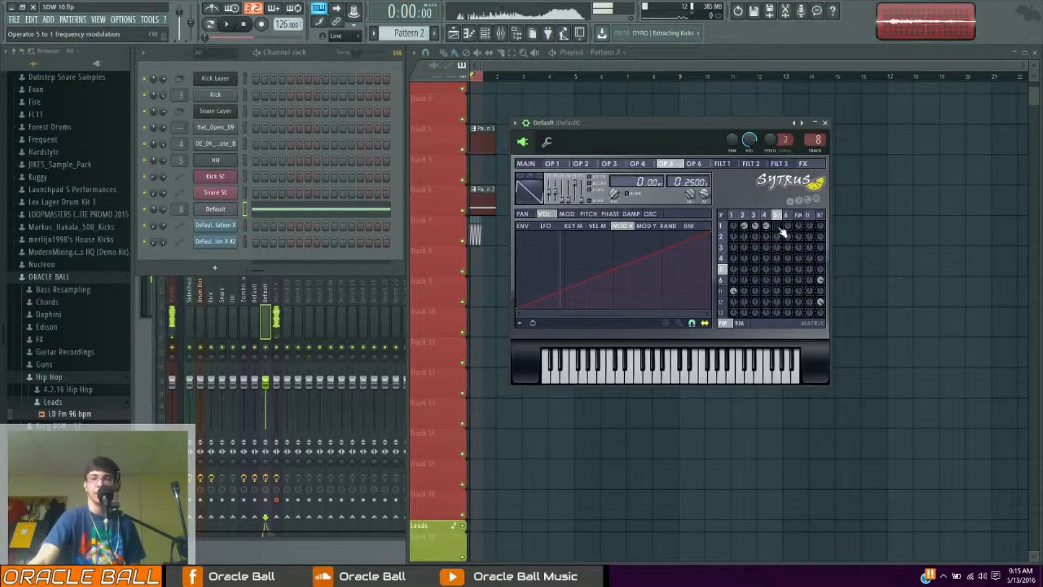
pyautogui.press('space')
pyautogui.moveTo(778, 226)
pyautogui.mouseDown()
pyautogui.moveTo(778, 240)
pyautogui.moveTo(778, 220)
pyautogui.mouseUp()
pyautogui.press('space')
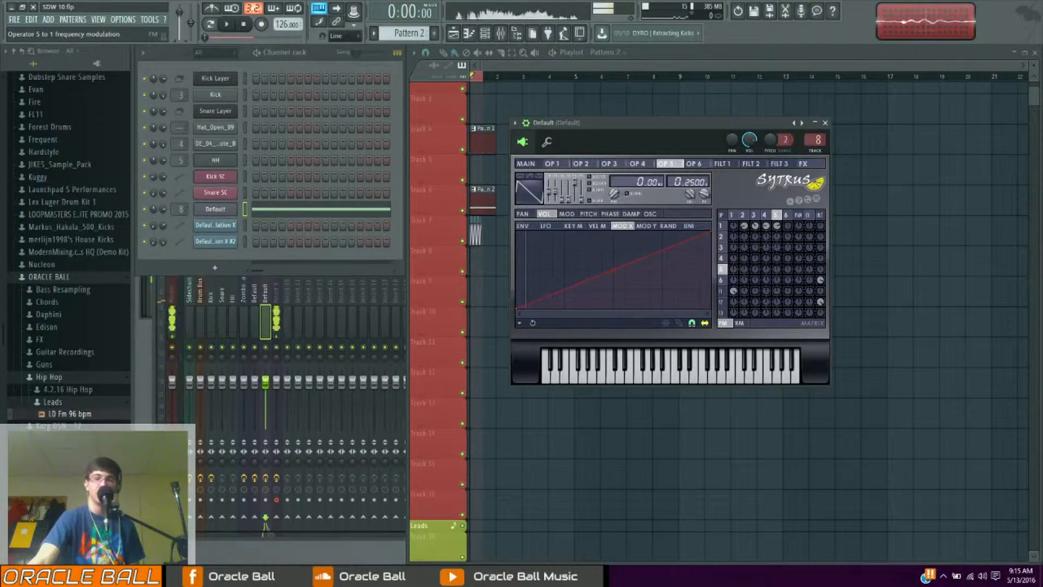
pyautogui.press('space')
pyautogui.moveTo(777, 225); pyautogui.dragTo(755, 224)
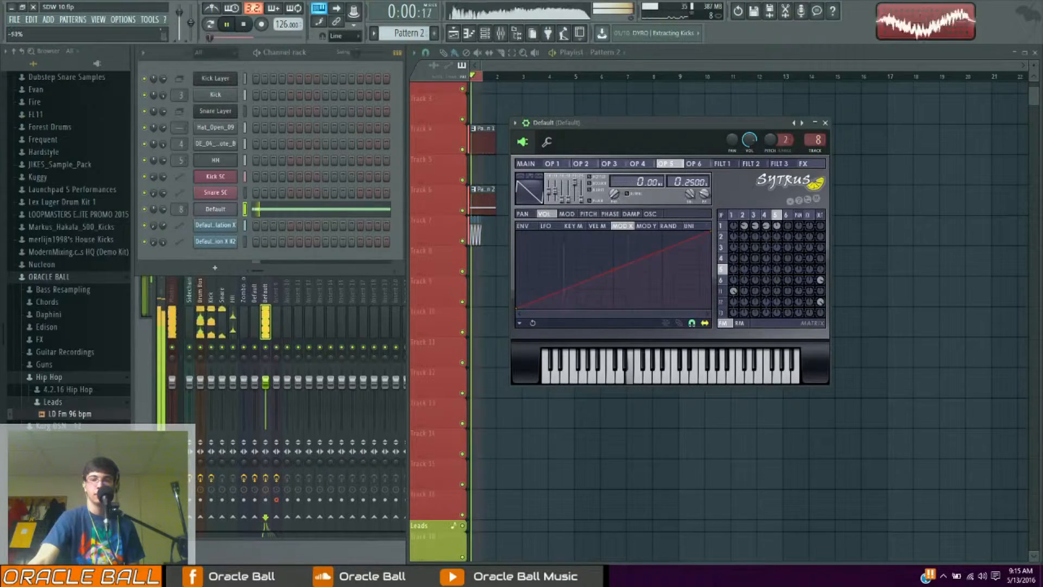
pyautogui.press('space')
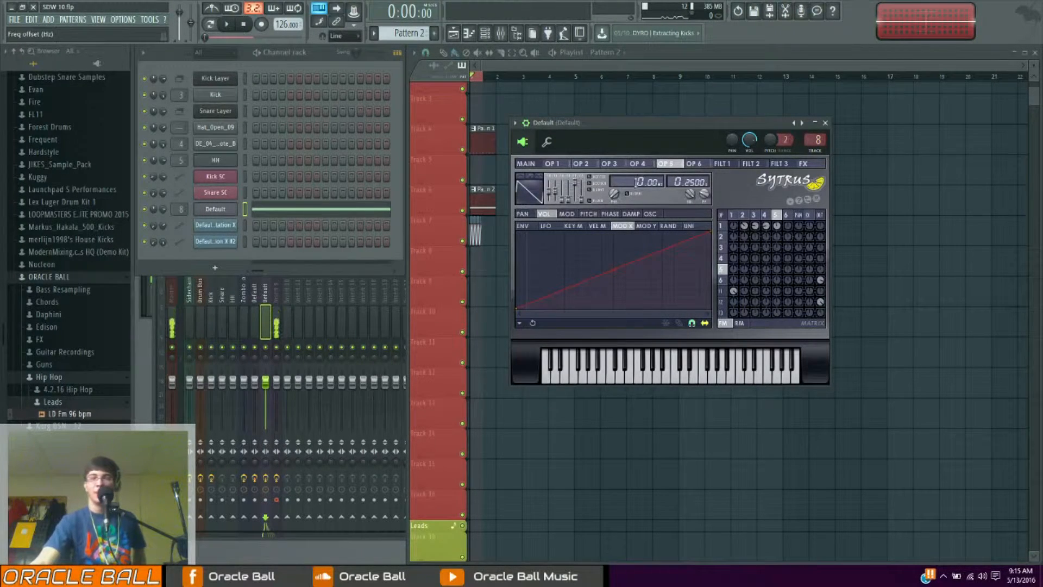
# Check operator 2 and the main page unison settings while auditioning the sound
pyautogui.click(581, 163)
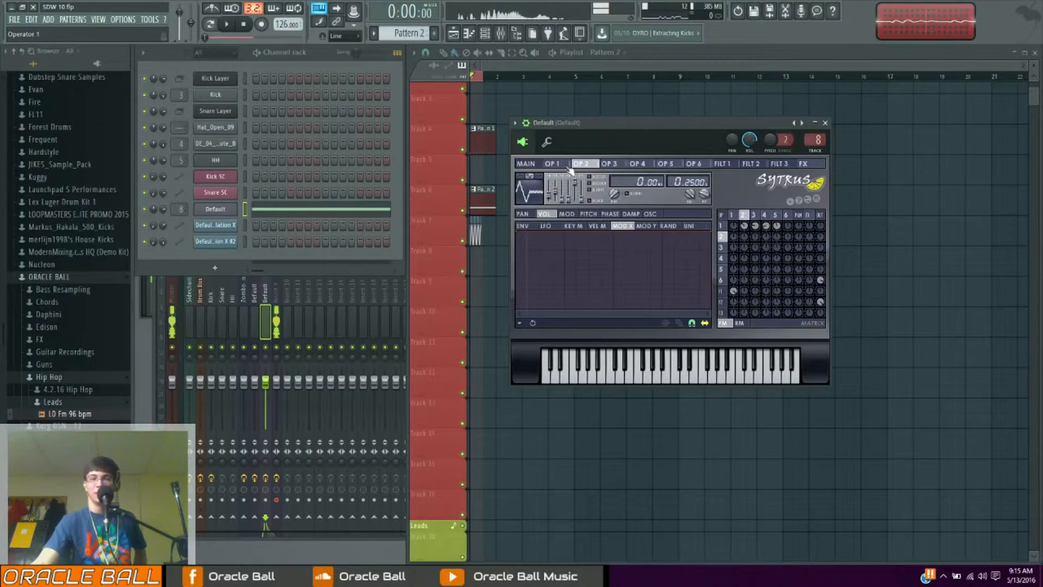
pyautogui.click(530, 165)
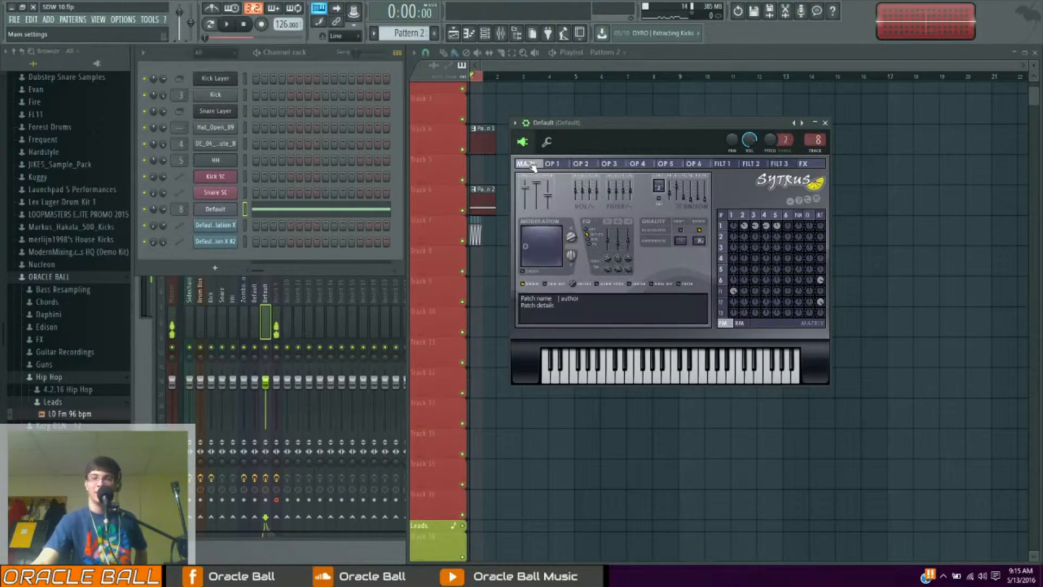
pyautogui.click(698, 356)
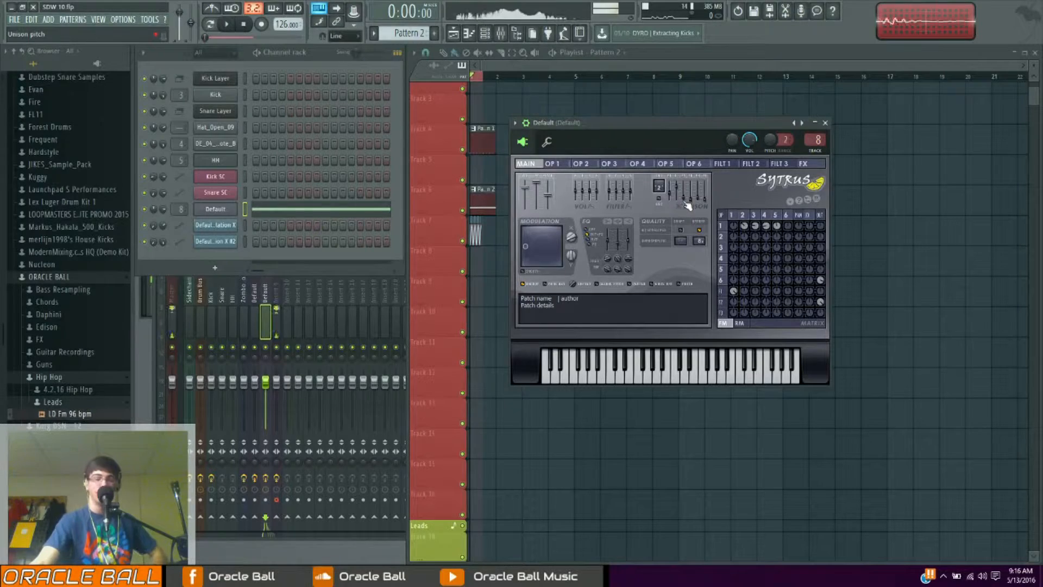
pyautogui.press('space')
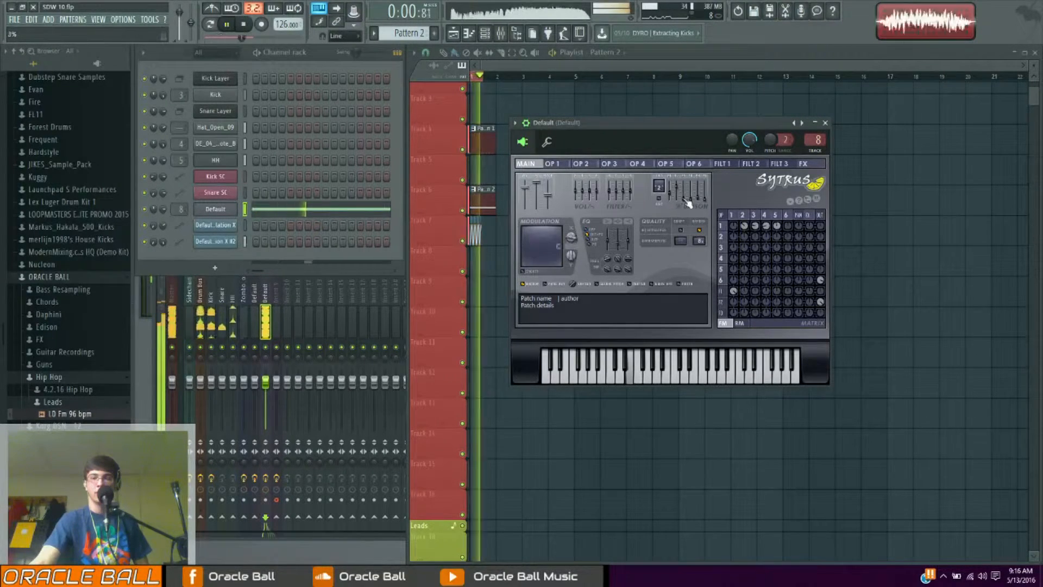
pyautogui.press('space')
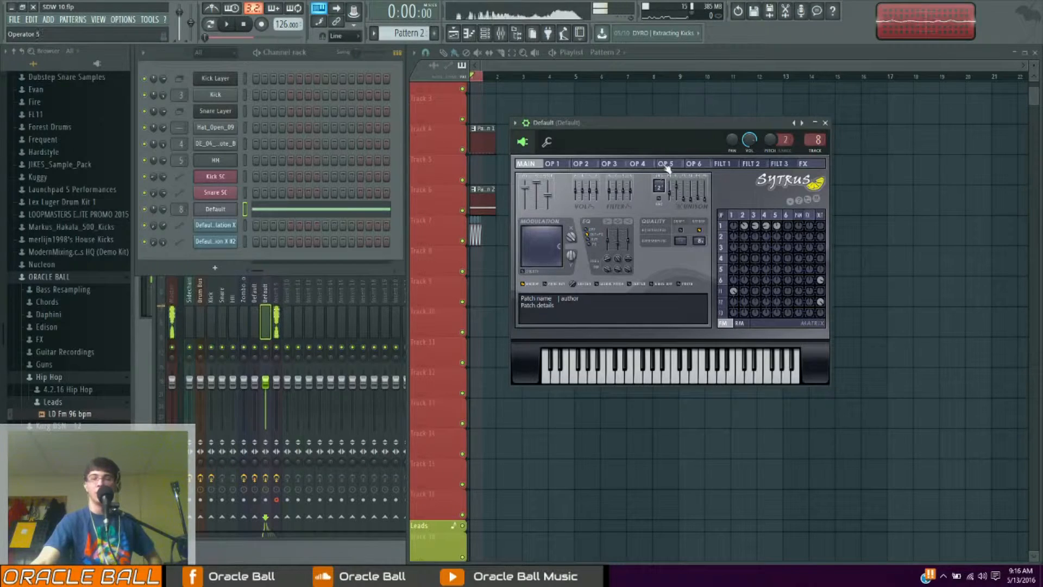
# Inspect filter 1 and filter 2's cutoff envelope while previewing, and open the mixer
pyautogui.click(728, 165)
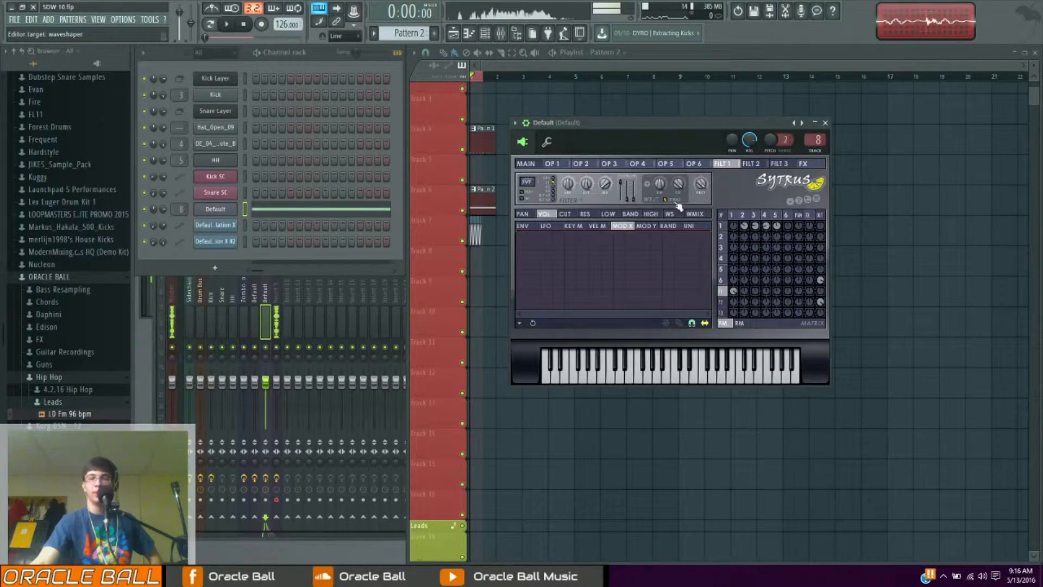
pyautogui.click(749, 165)
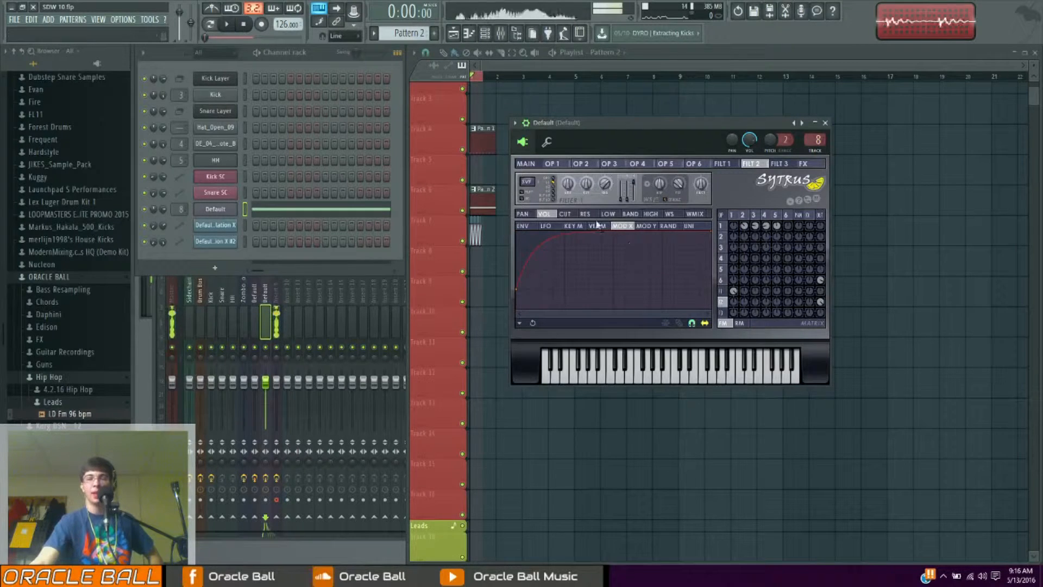
pyautogui.click(566, 215)
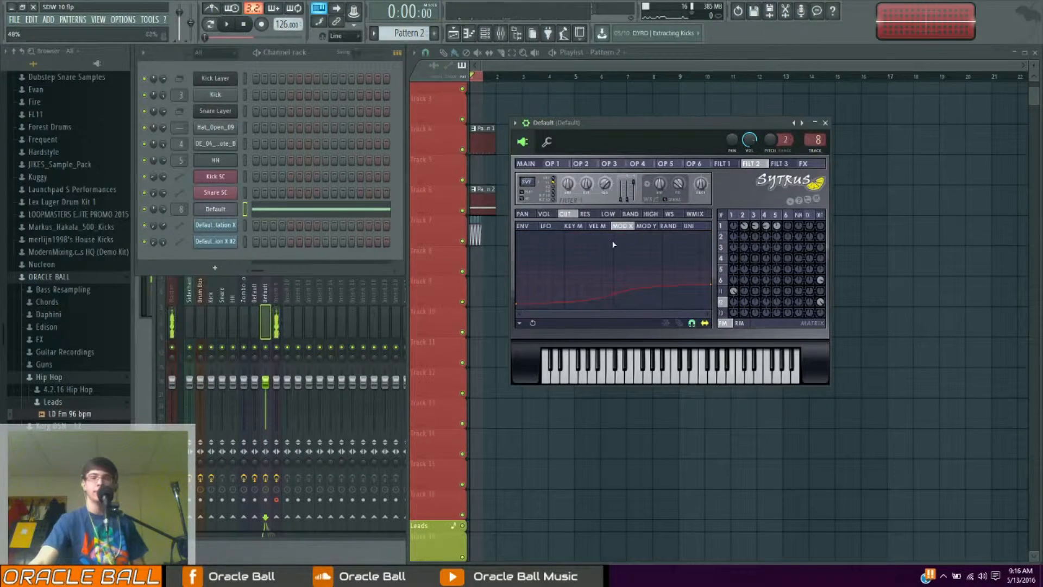
pyautogui.press('space')
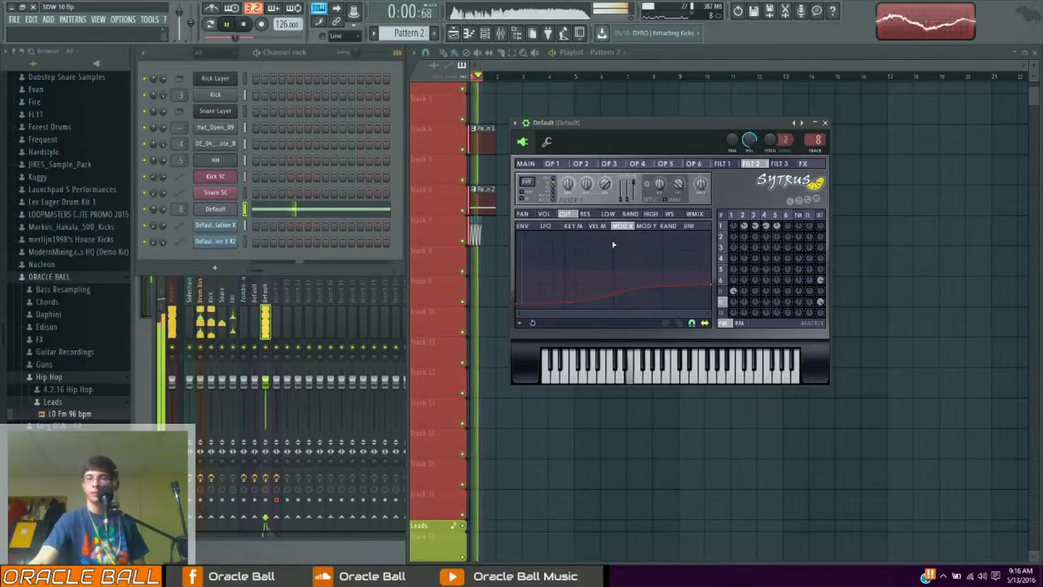
pyautogui.press('space')
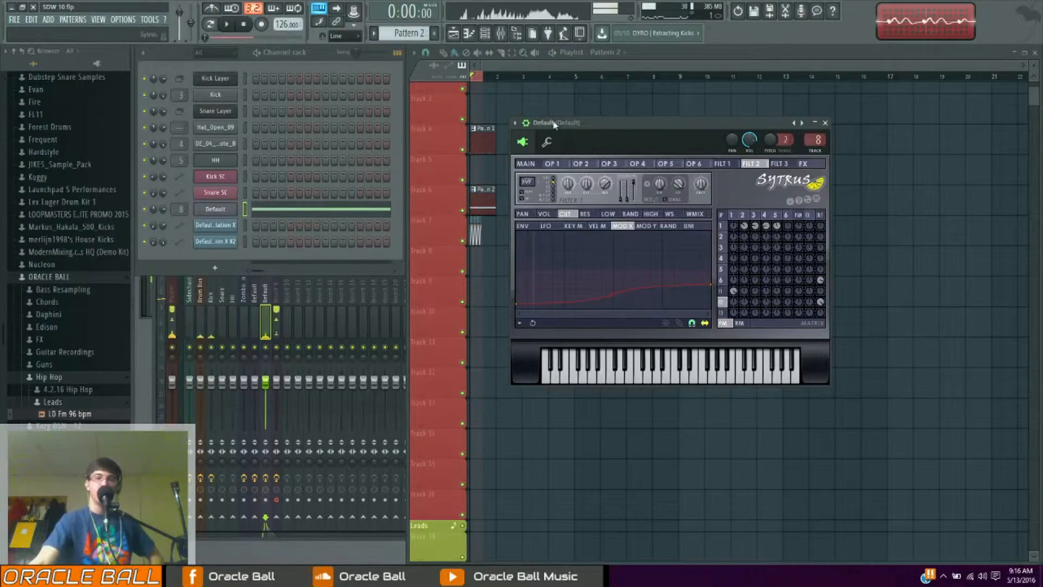
pyautogui.press('F9')
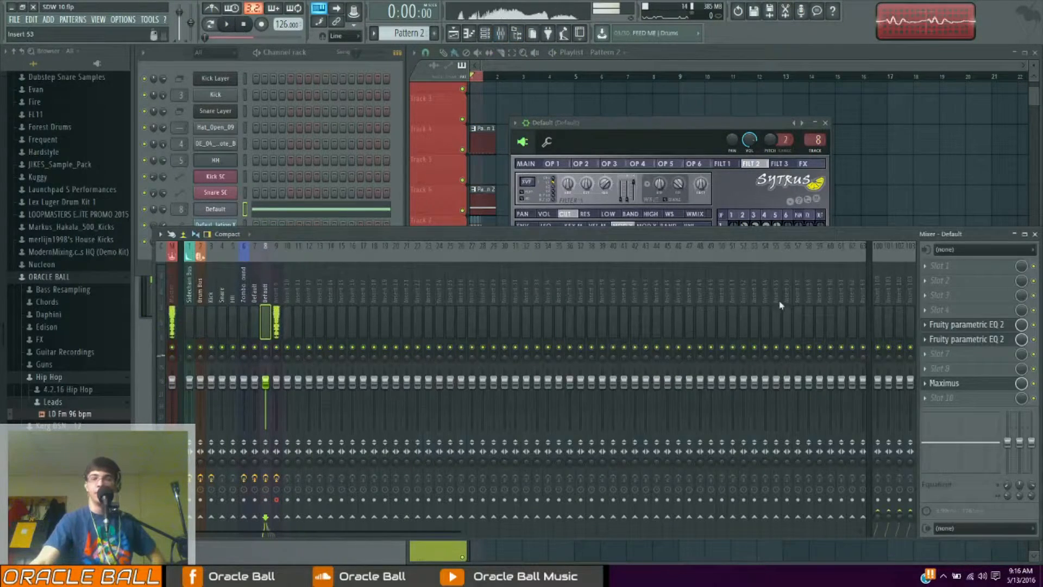
# Open the first Fruity parametric EQ 2 on the Sytrus mixer track and examine its curve while playing the sound
pyautogui.moveTo(717, 234); pyautogui.dragTo(712, 234)
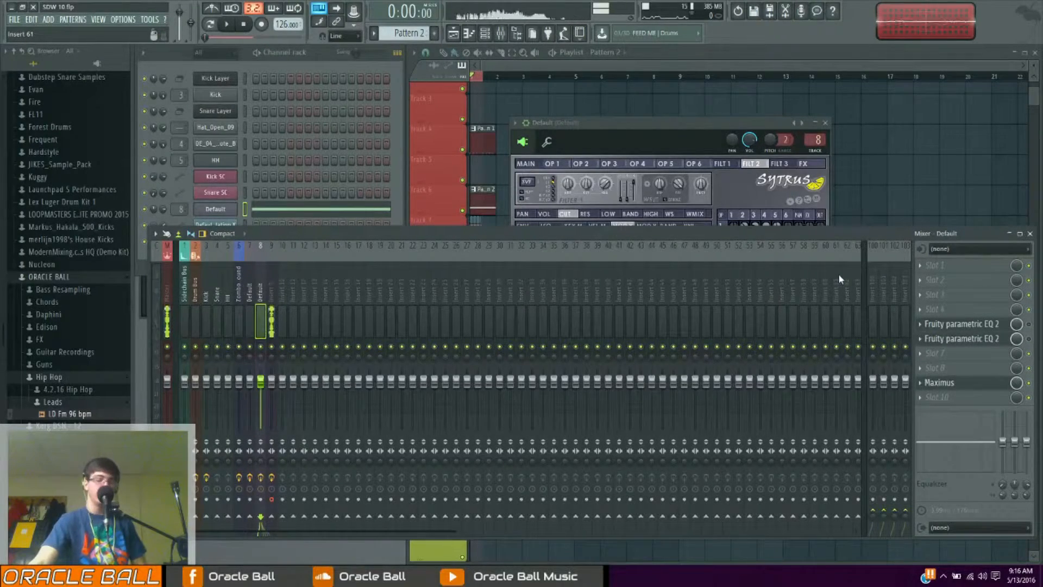
pyautogui.press('space')
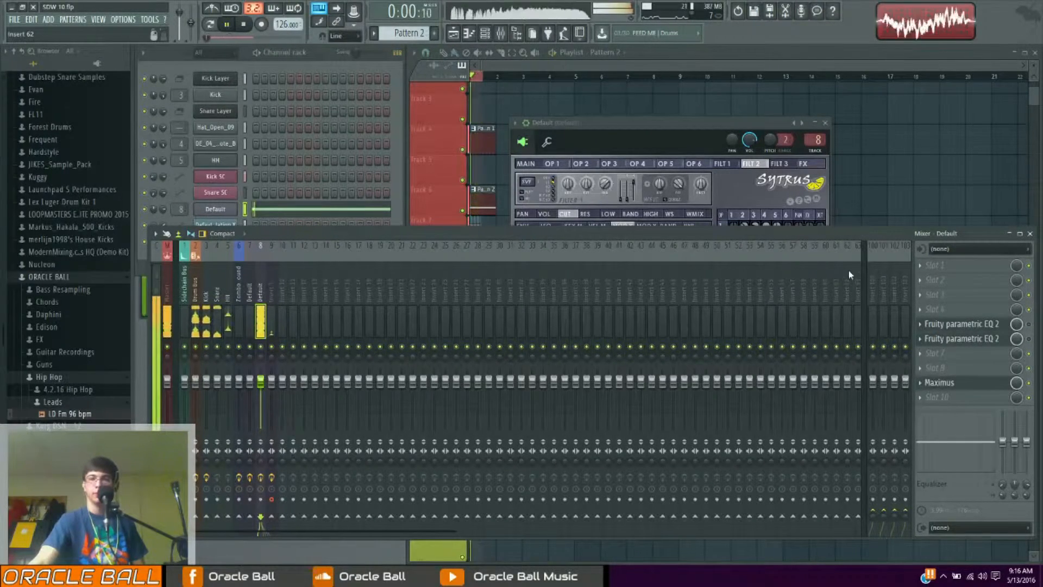
pyautogui.press('space')
pyautogui.click(969, 325)
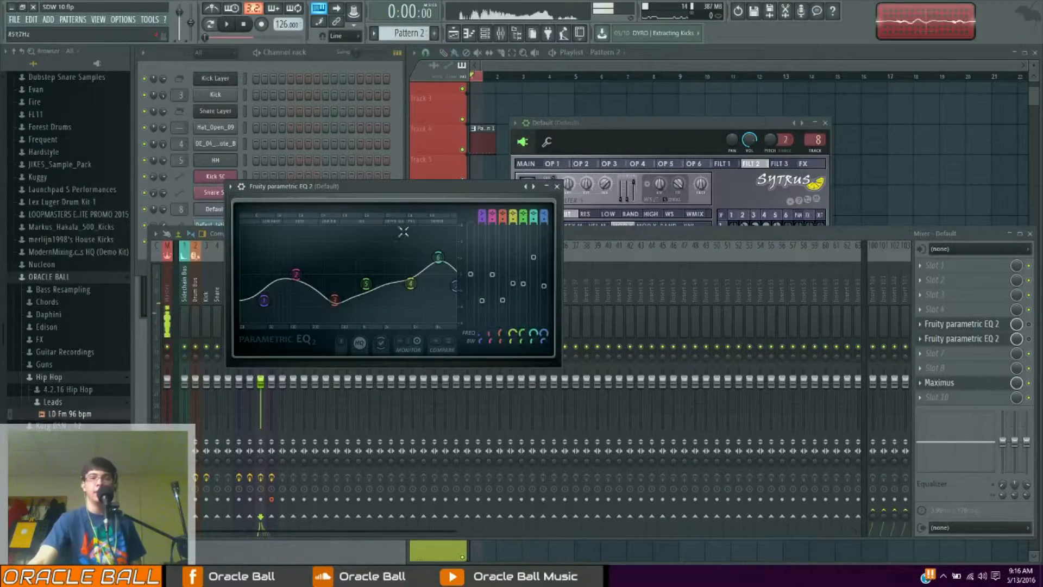
pyautogui.moveTo(410, 200); pyautogui.dragTo(464, 188)
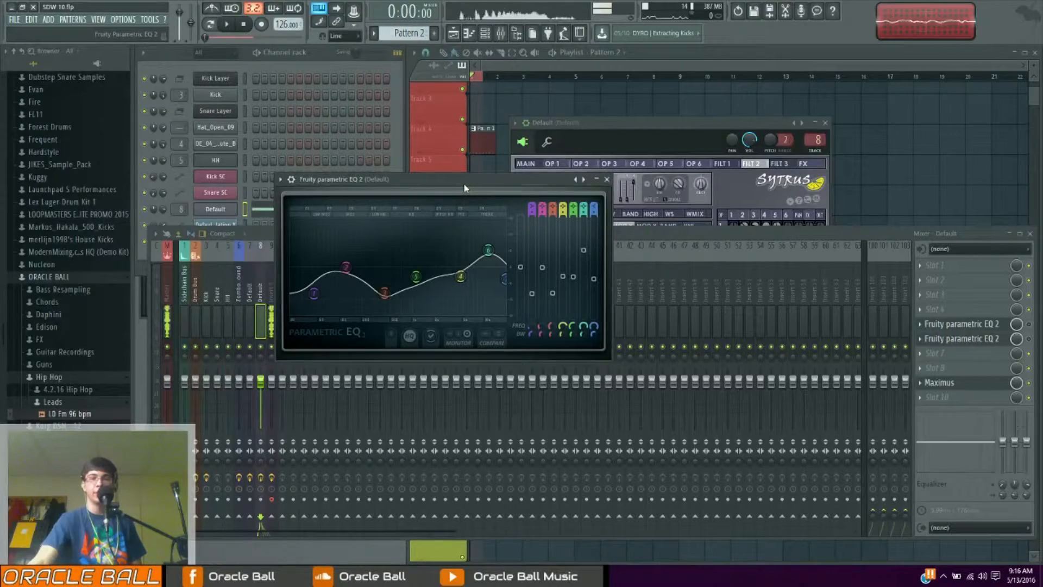
pyautogui.press('space')
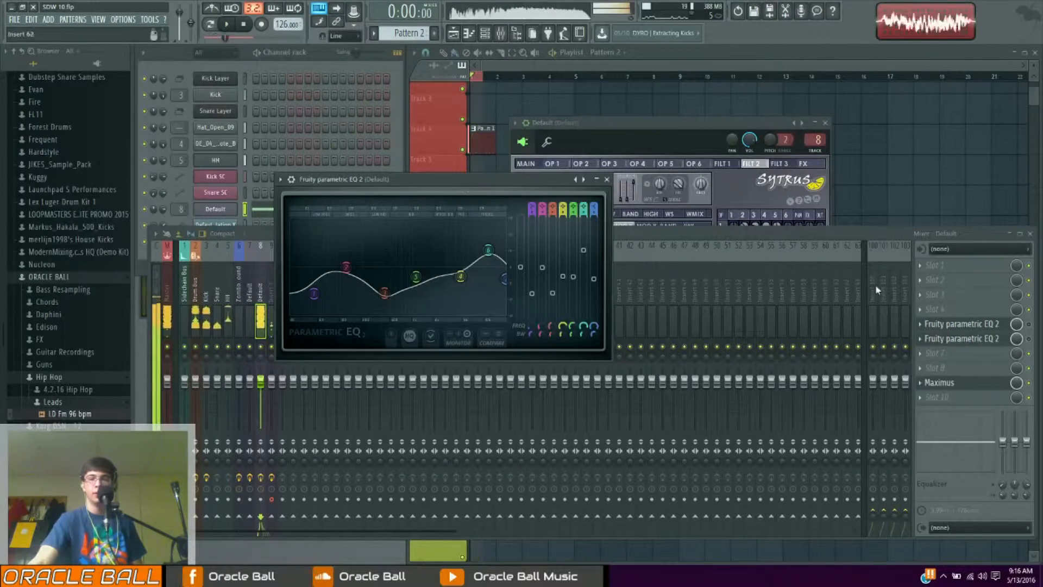
pyautogui.click(1036, 330)
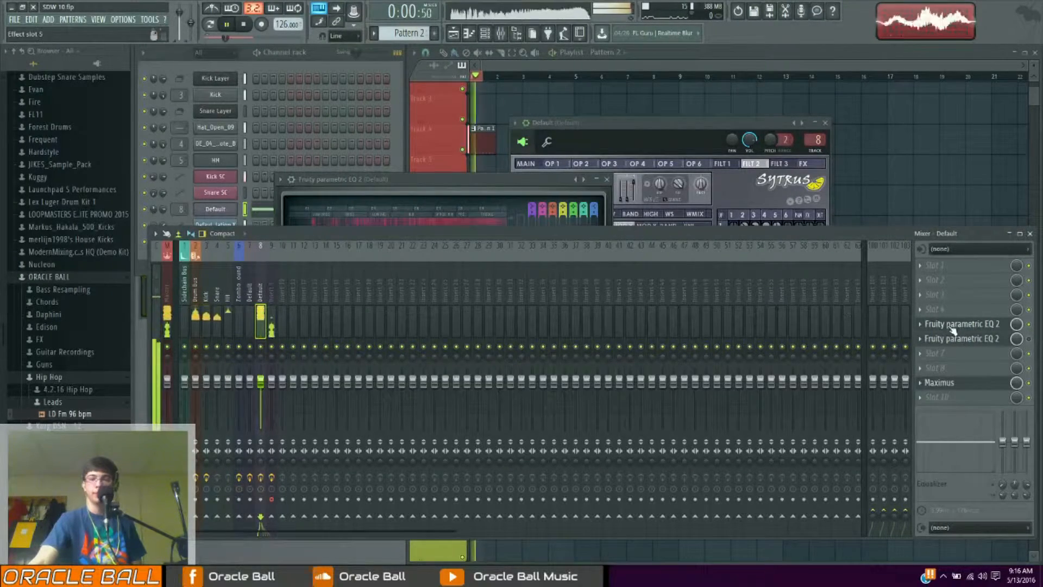
pyautogui.click(954, 328)
pyautogui.press('space')
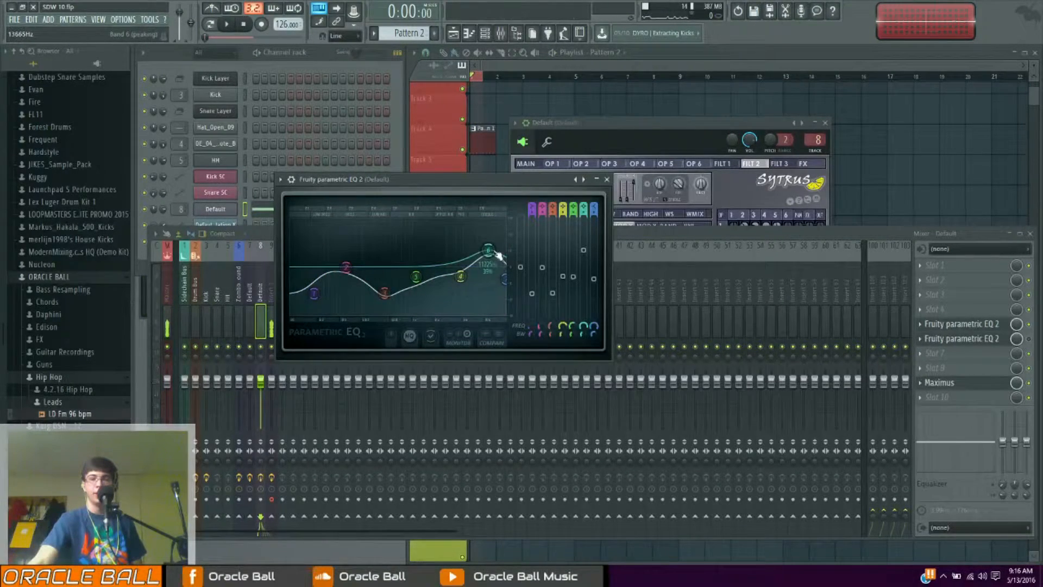
pyautogui.press('space')
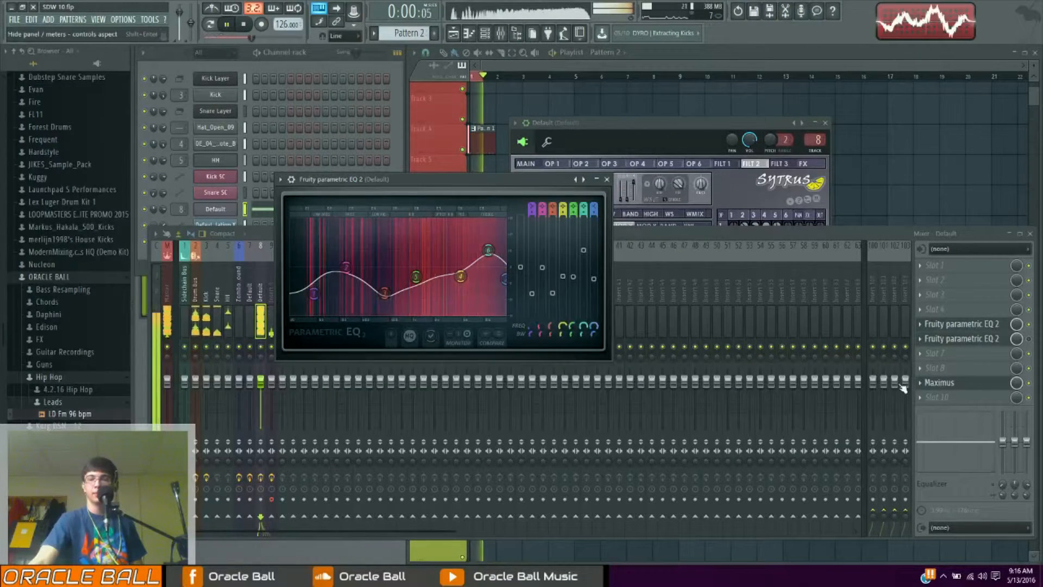
pyautogui.press('space')
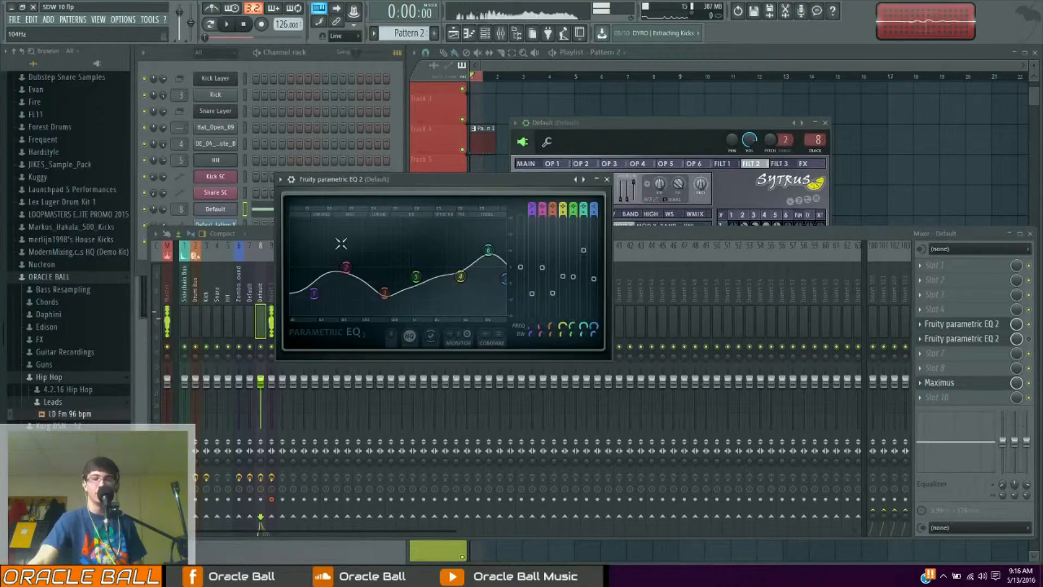
pyautogui.press('space')
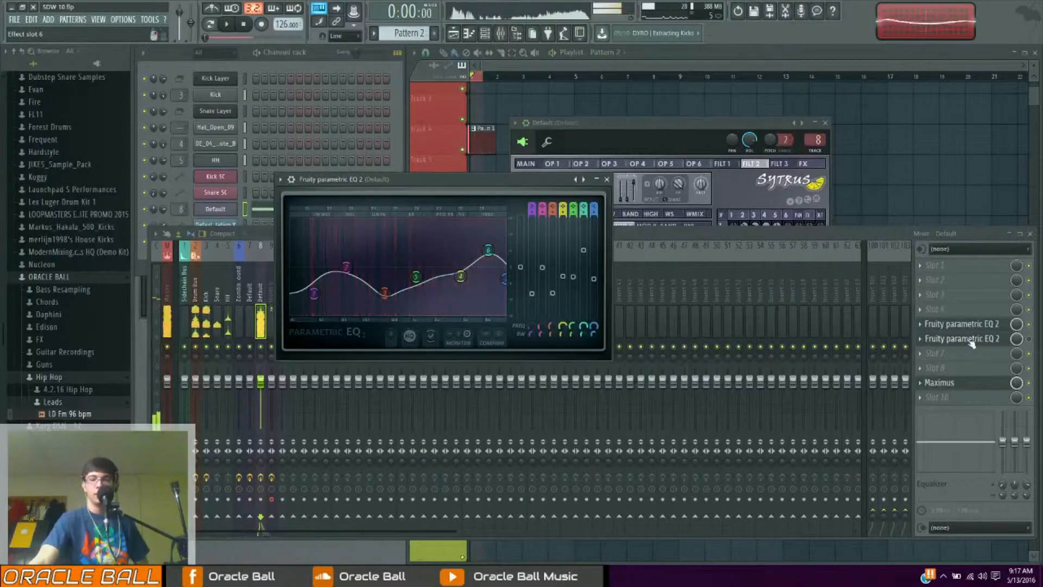
# Open the second Fruity parametric EQ 2 in the same insert and inspect its curve while previewing
pyautogui.click(961, 338)
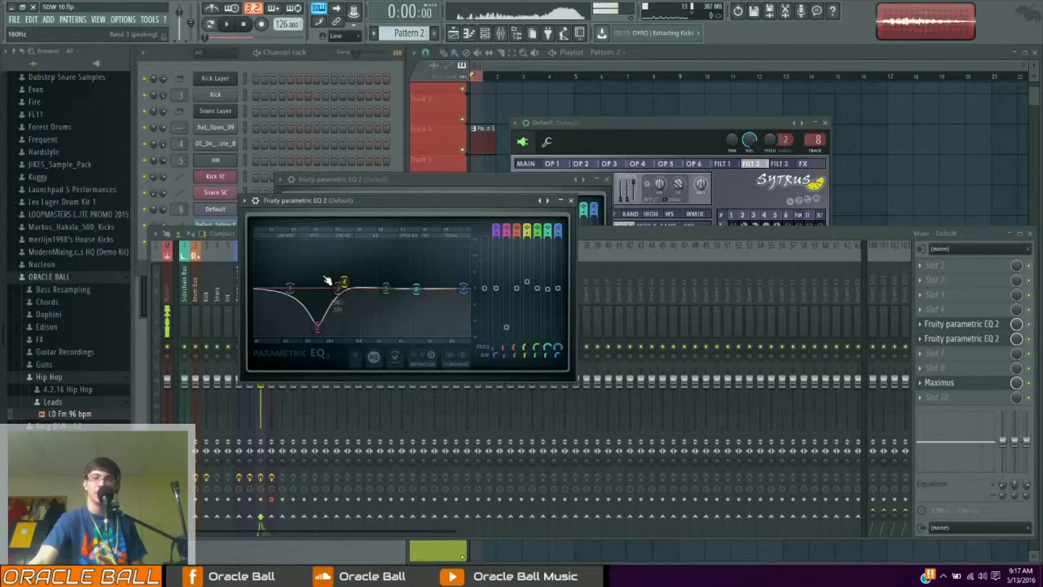
pyautogui.press('space')
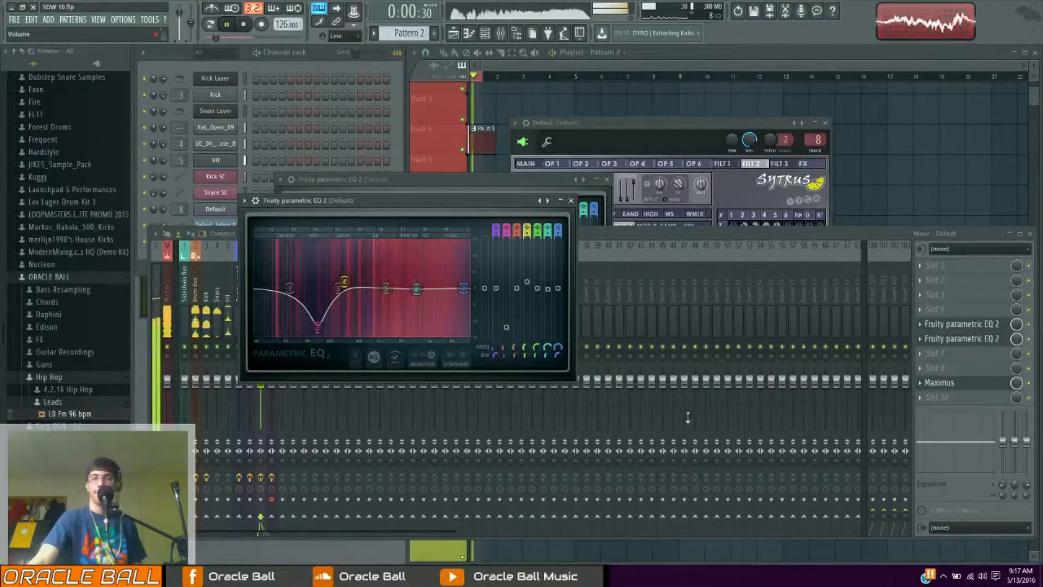
pyautogui.press('space')
# Open the Maximus limiter on the Sytrus insert and inspect its settings while the sound plays
pyautogui.click(939, 382)
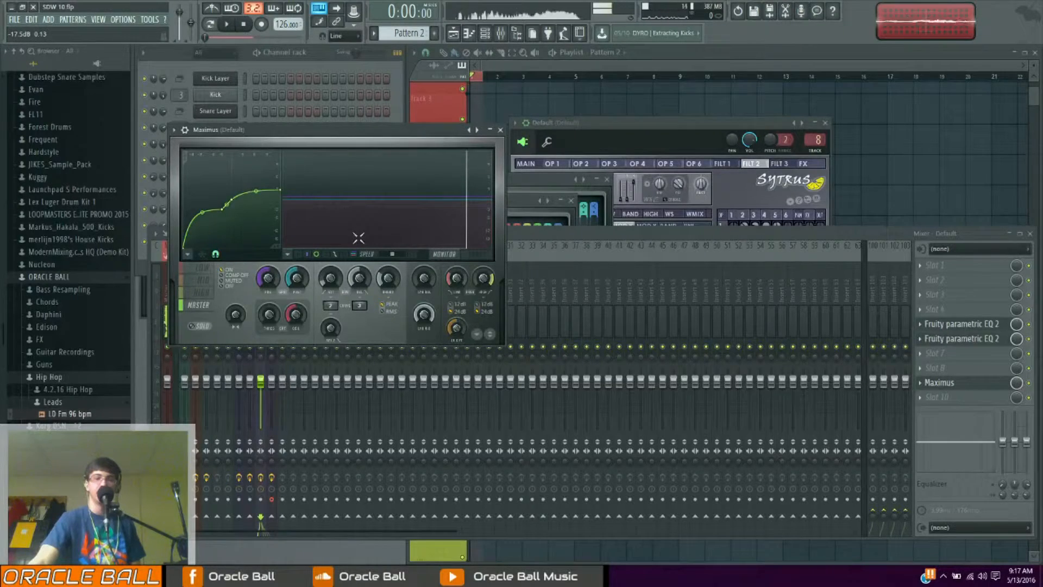
pyautogui.click(1032, 386)
pyautogui.press('space')
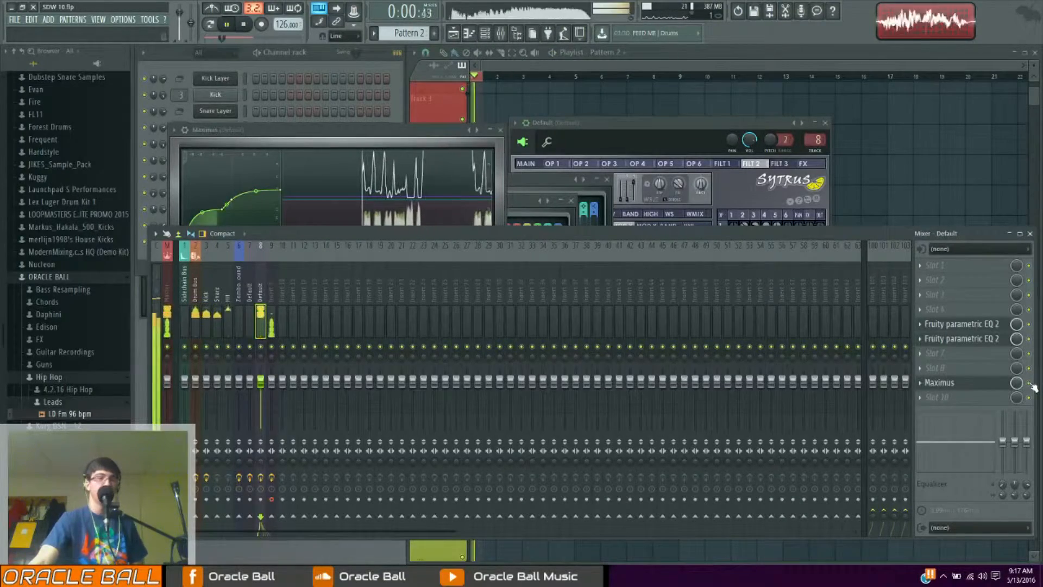
pyautogui.moveTo(416, 131); pyautogui.dragTo(674, 186)
pyautogui.click(462, 325)
pyautogui.click(457, 359)
pyautogui.press('space')
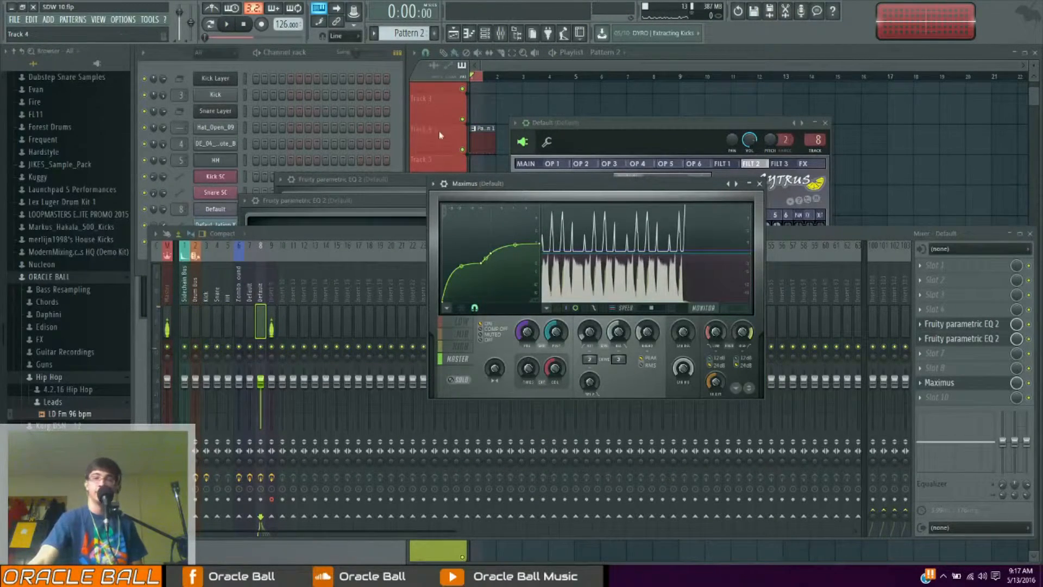
# Close Maximus and bring the Sytrus plugin window back into view
pyautogui.click(399, 107)
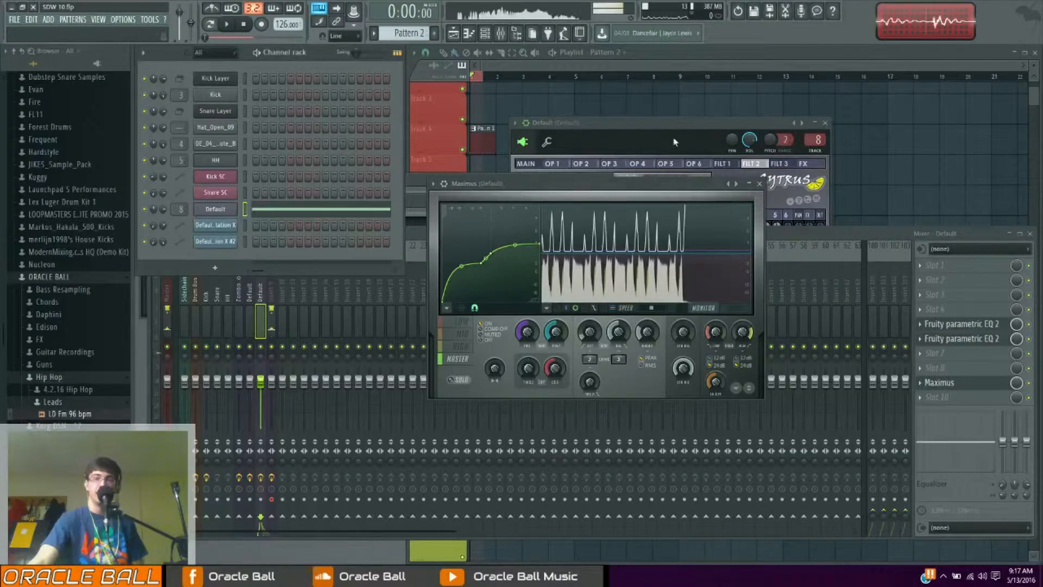
pyautogui.click(761, 185)
pyautogui.moveTo(618, 123); pyautogui.dragTo(637, 144)
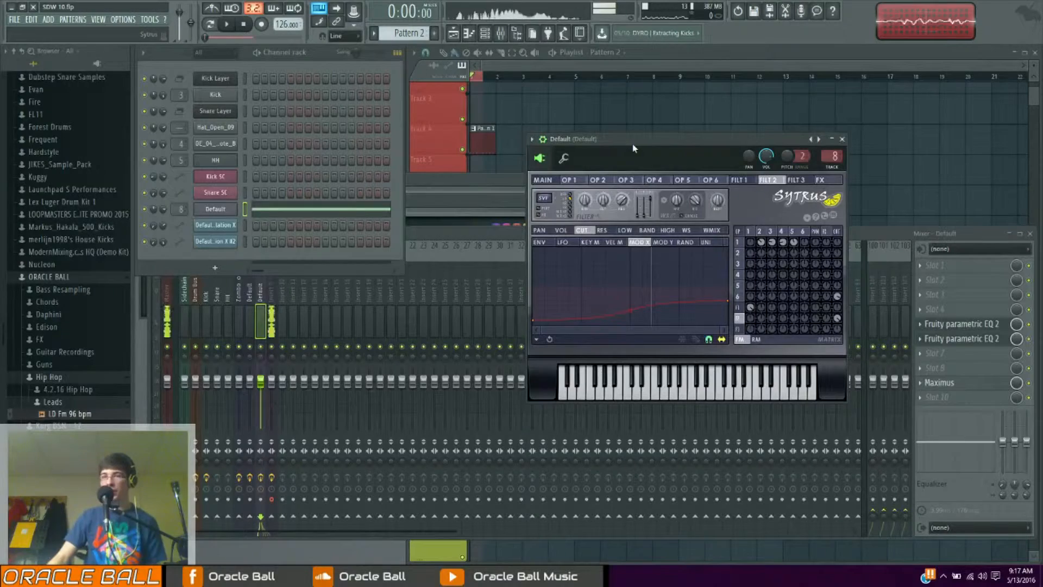